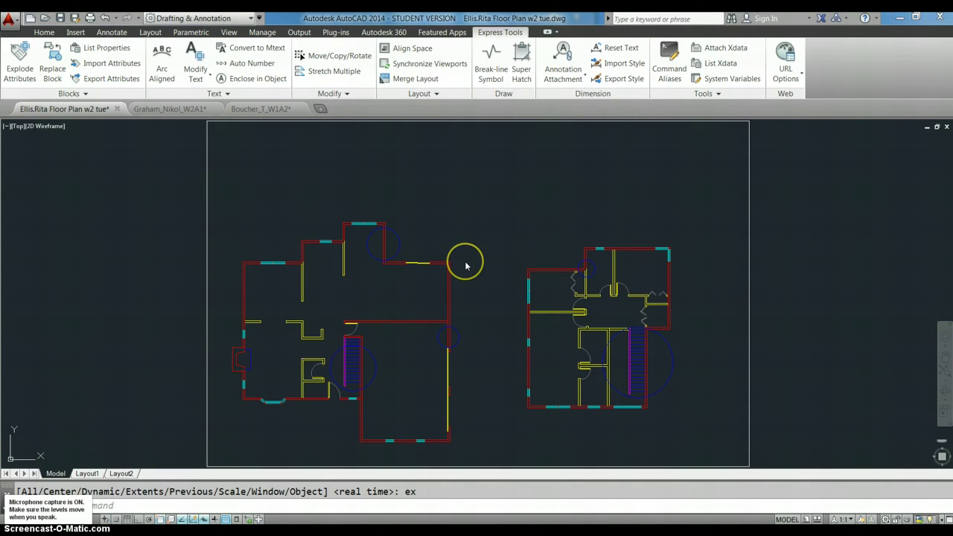
Consult the second-floor plan and stair elevation in the sample plan PDF in Adobe Reader, and return to the AutoCAD drawing.
key(Return)
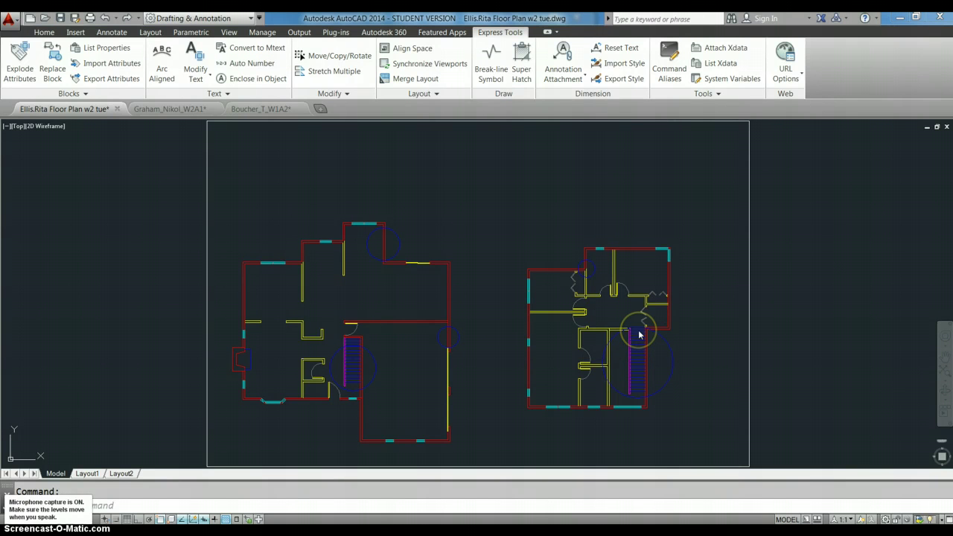
key(alt+Tab)
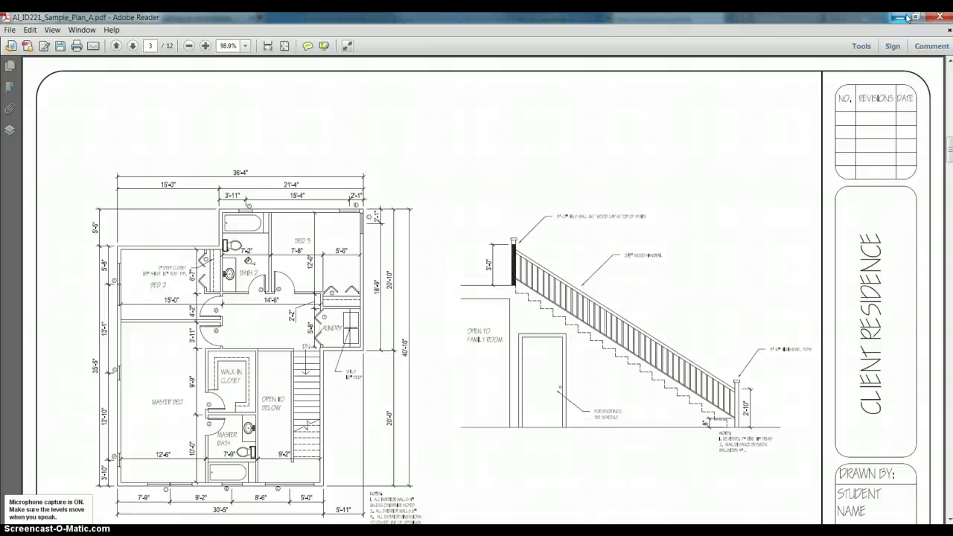
click(902, 16)
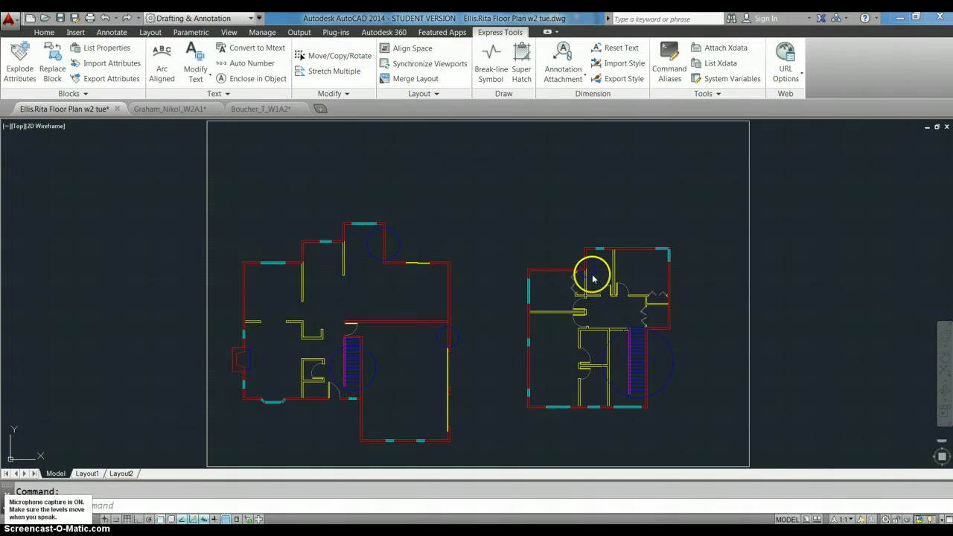
Try to erase stray geometry at the circled exterior wall corner on the second-floor plan.
scroll(592, 275, up, 10)
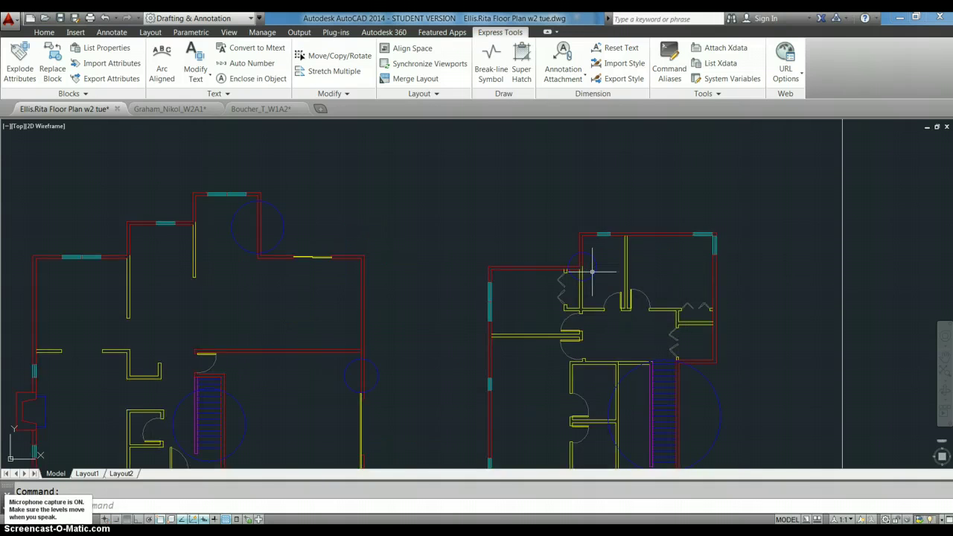
drag(503, 232, 507, 240)
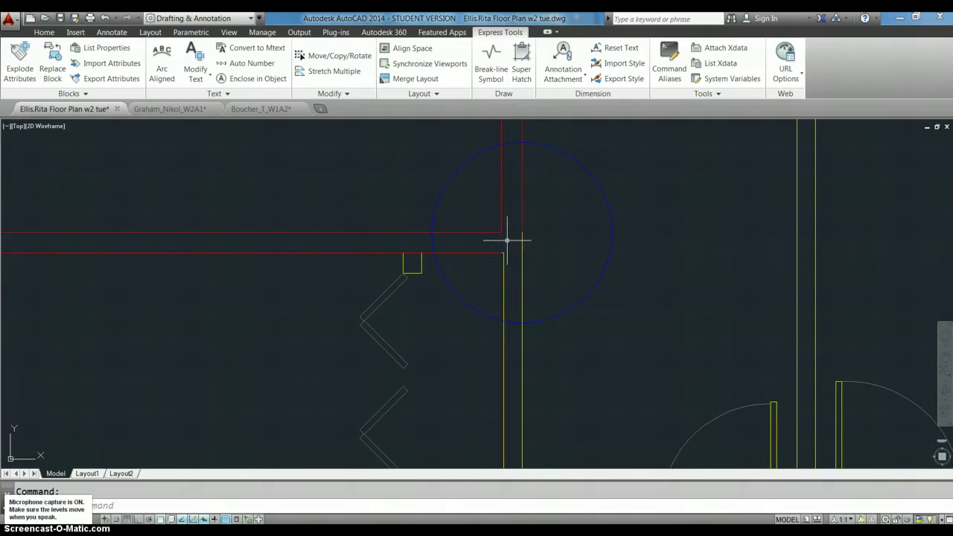
click(485, 217)
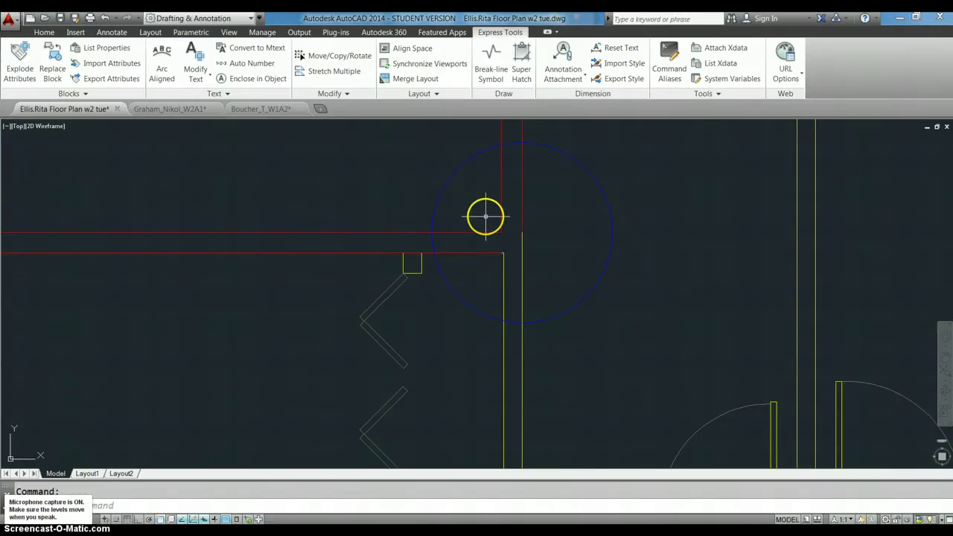
text(e)
key(Return)
click(485, 216)
click(555, 267)
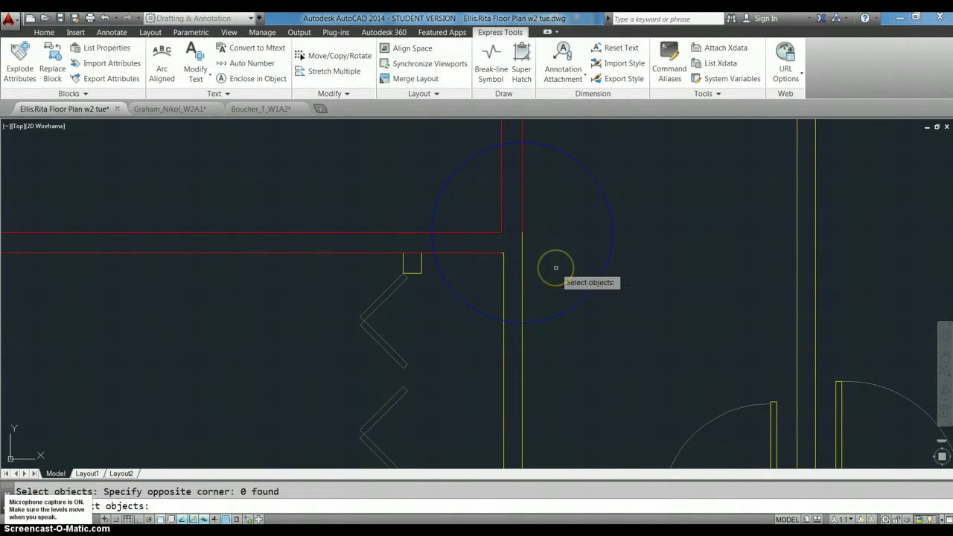
right_click(521, 268)
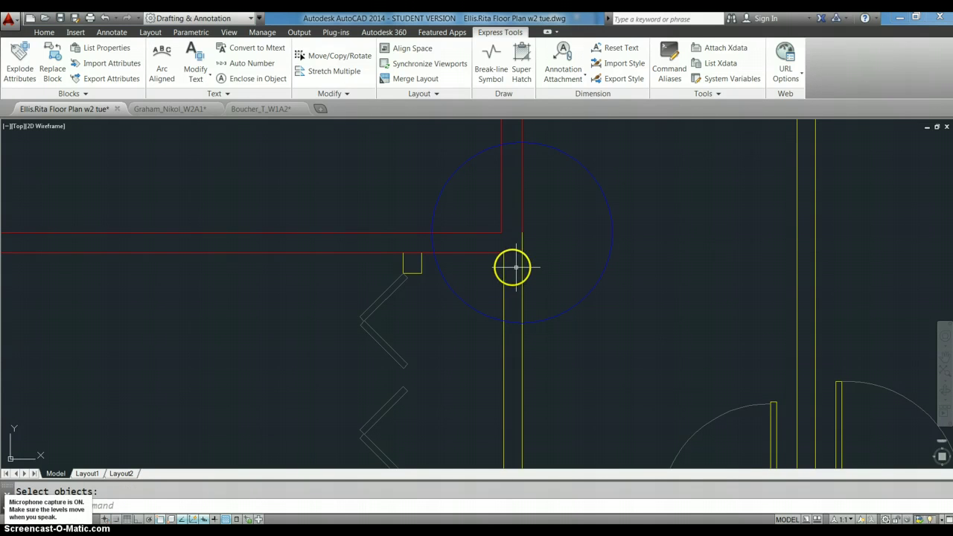
Fillet the inner horizontal and vertical red exterior wall lines into a closed corner inside the blue circle.
text(f)
key(Return)
click(493, 252)
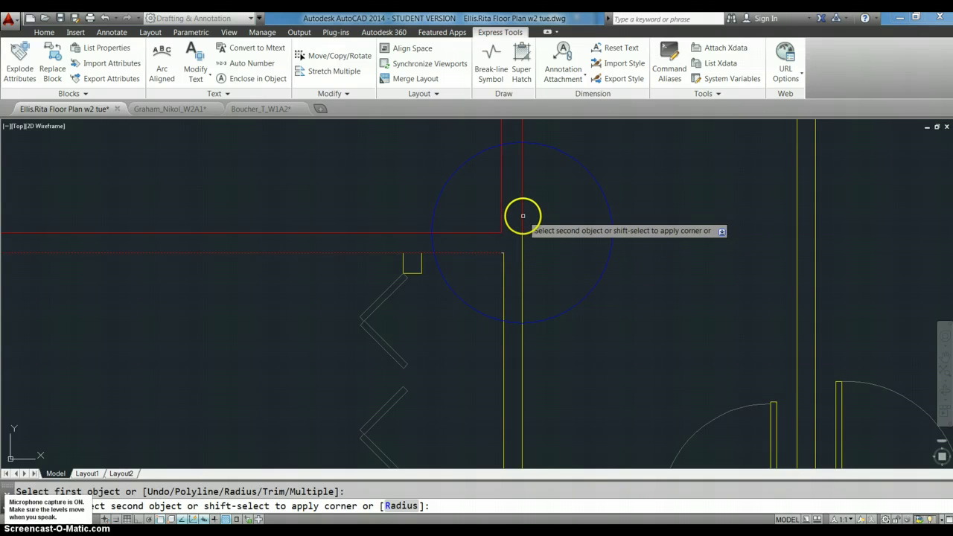
key(Escape)
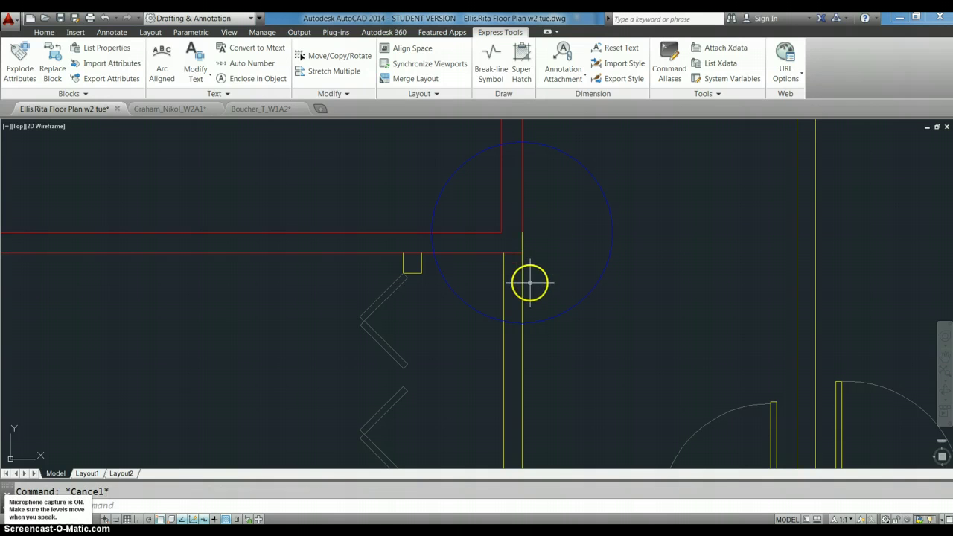
Shorten the upper end of the outer yellow interior wall line so it ends at the red exterior wall corner.
click(523, 278)
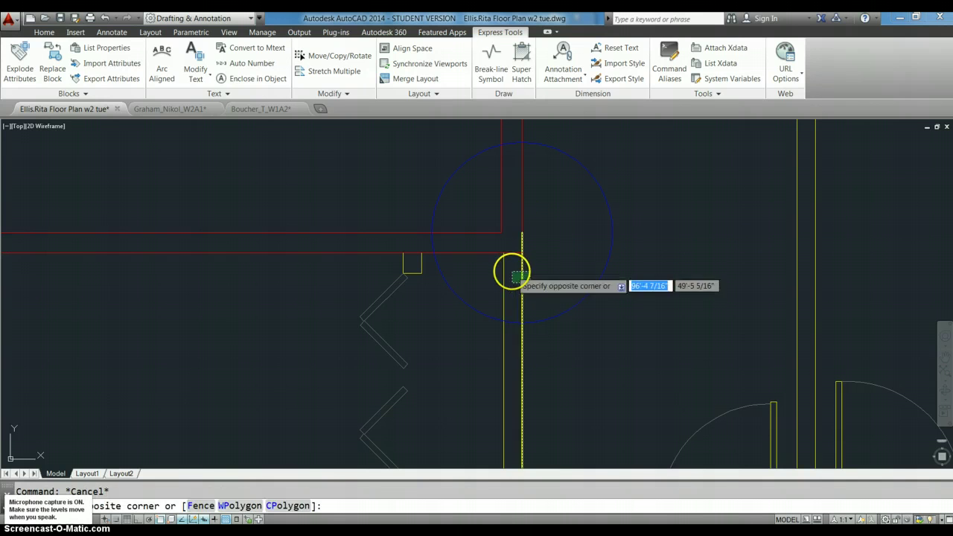
click(523, 234)
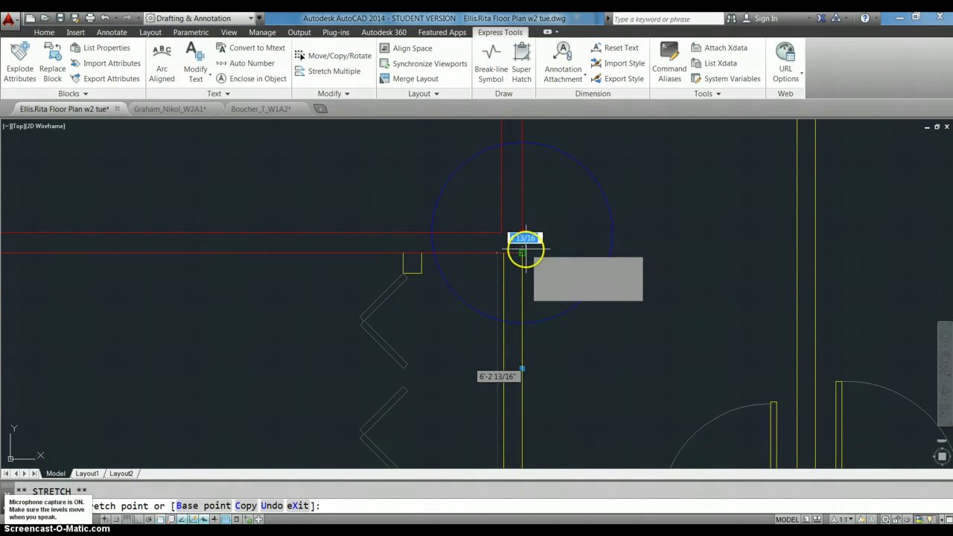
key(Escape)
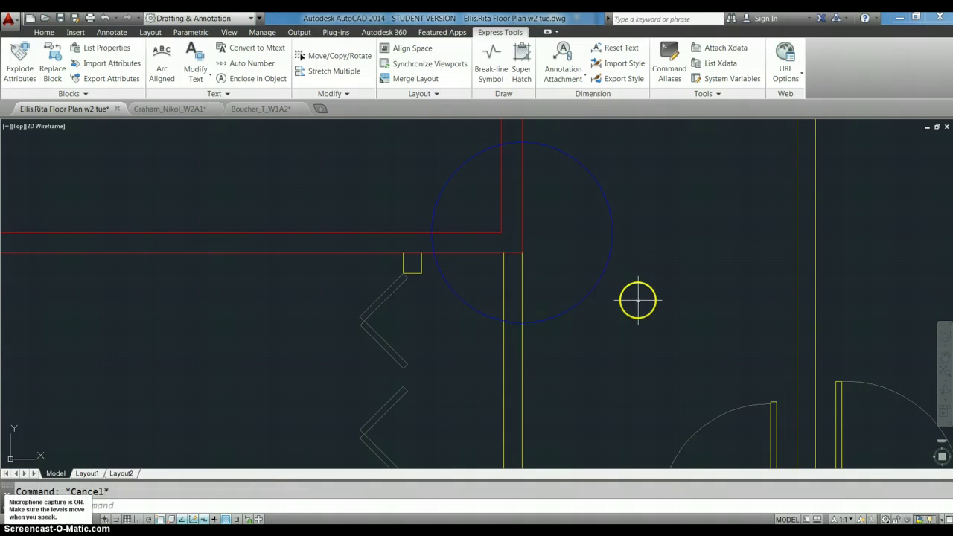
Inspect the doors and interior walls on the second-floor plan.
scroll(604, 310, down, 1)
scroll(604, 310, down, 1)
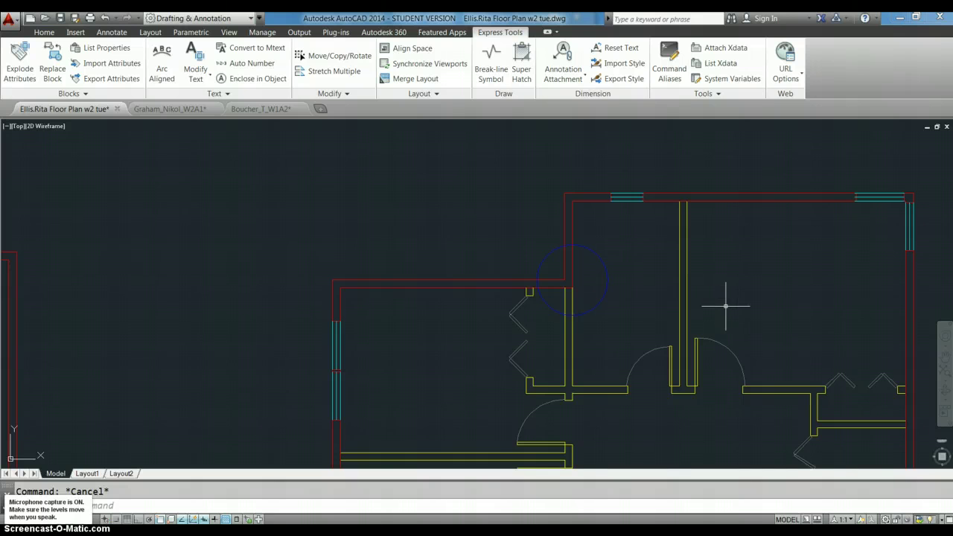
scroll(644, 328, down, 2)
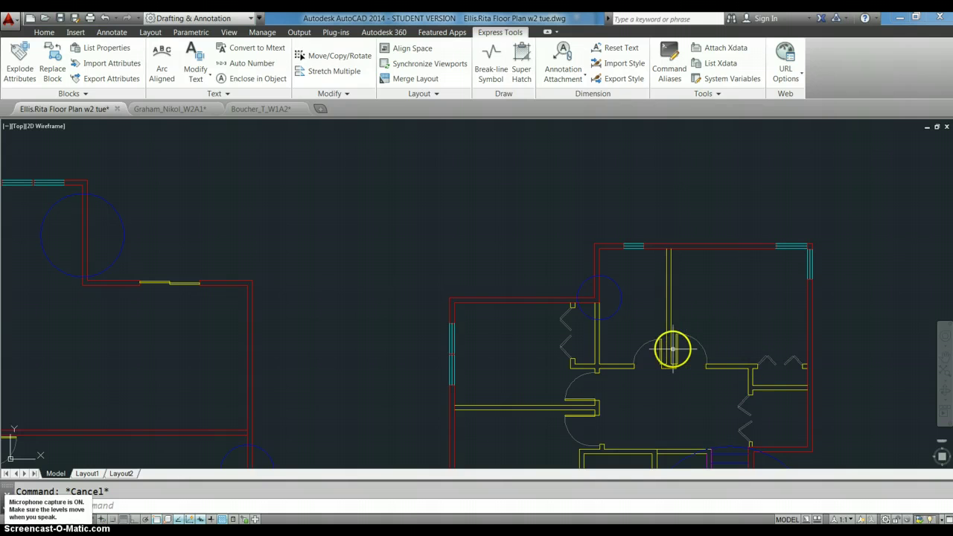
mouse_move(675, 347)
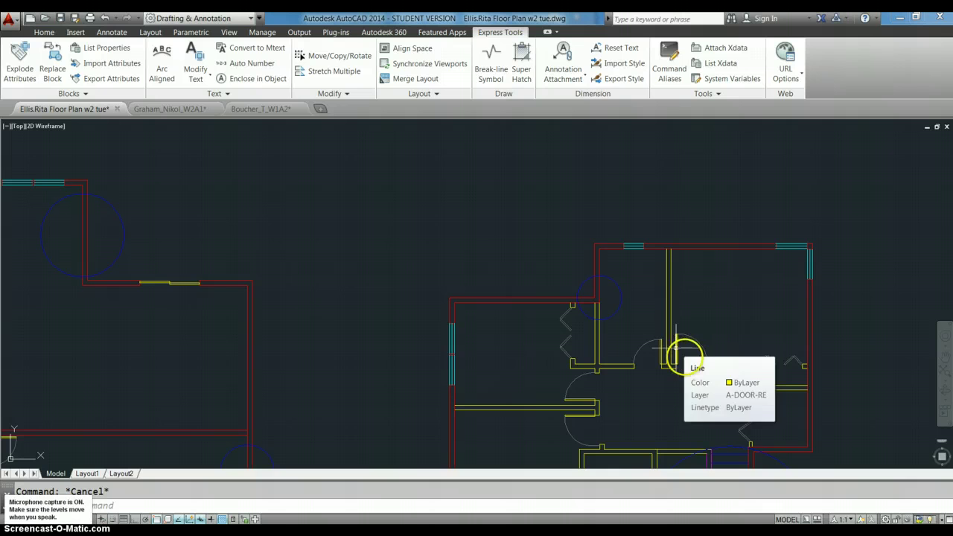
scroll(616, 389, down, 3)
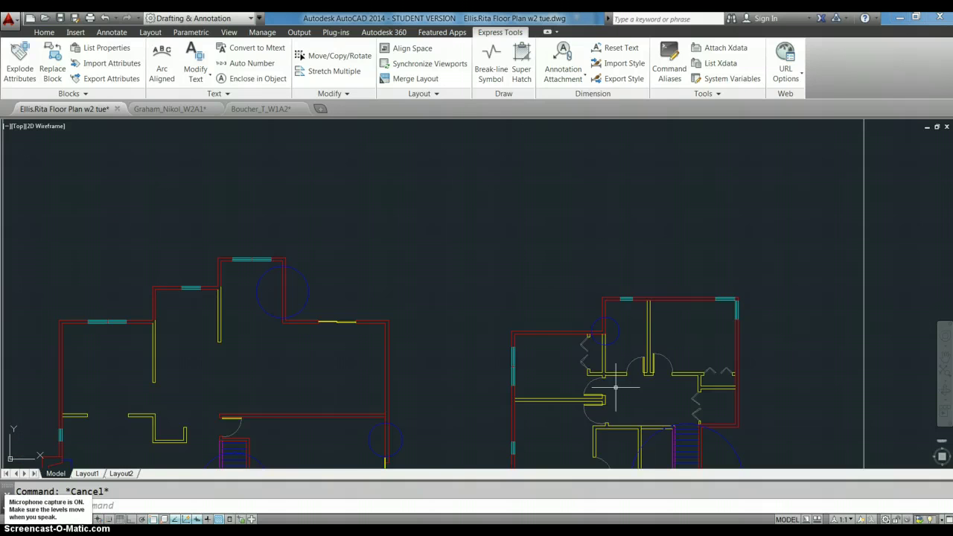
scroll(616, 387, down, 4)
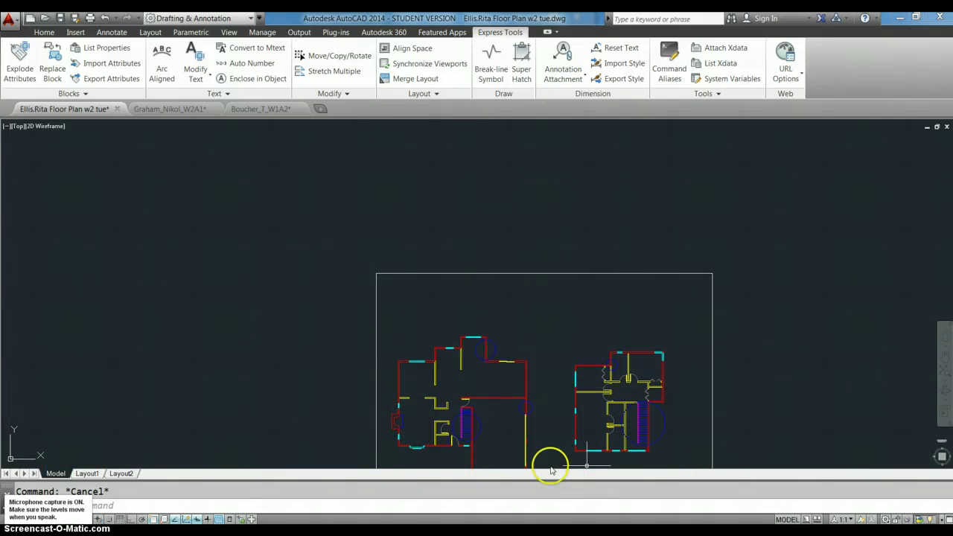
Measure the length of the entry door leaf beside the stairs on the first-floor plan with the DIST command.
text(z)
key(Return)
text(w)
key(Return)
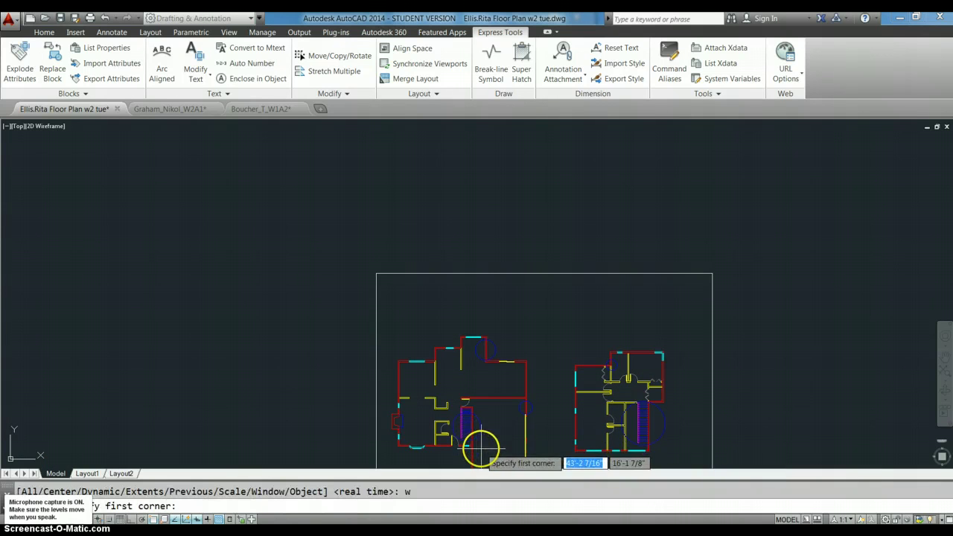
click(438, 406)
click(476, 447)
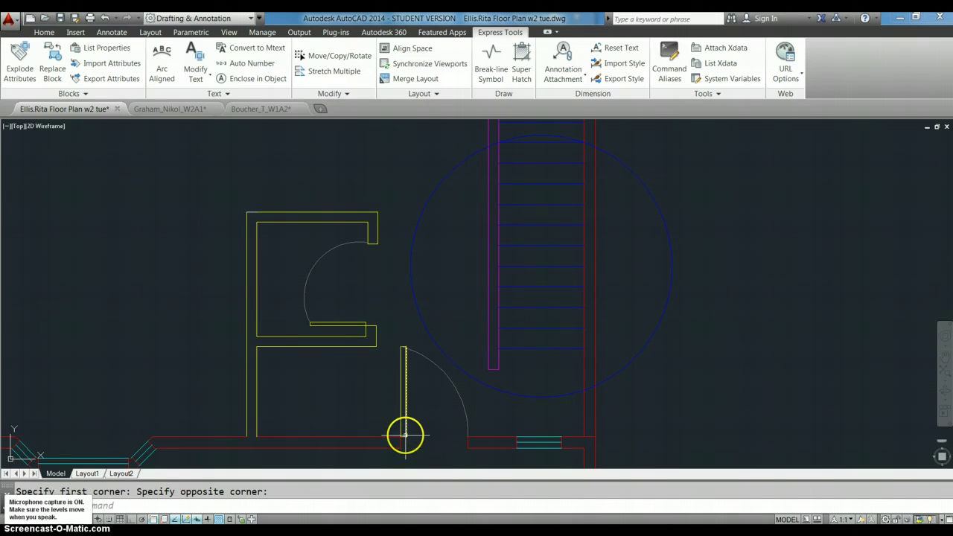
text(dist)
key(Return)
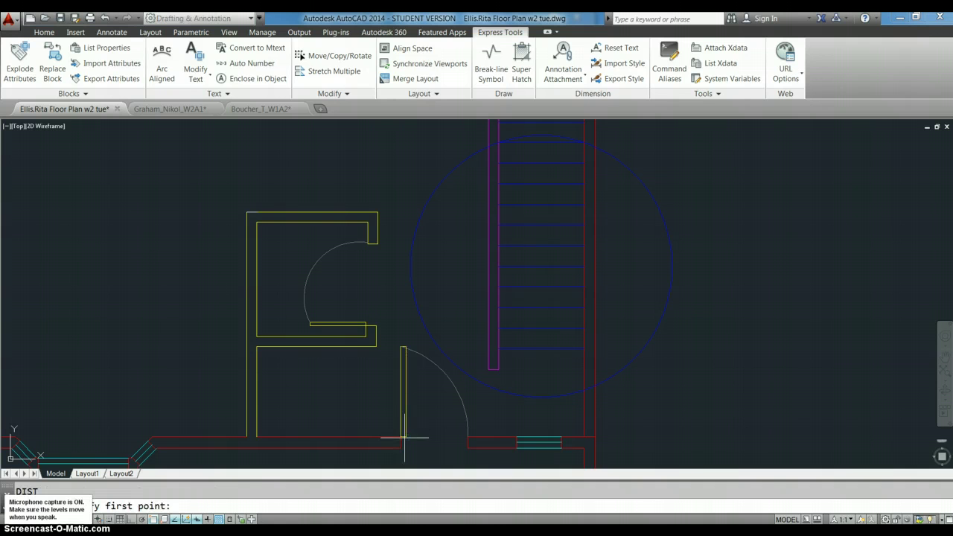
click(404, 437)
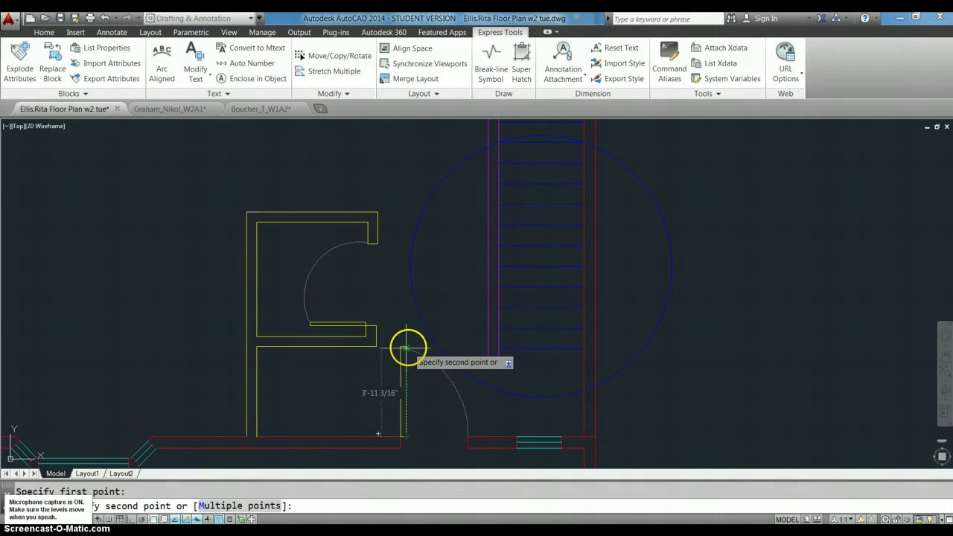
click(405, 346)
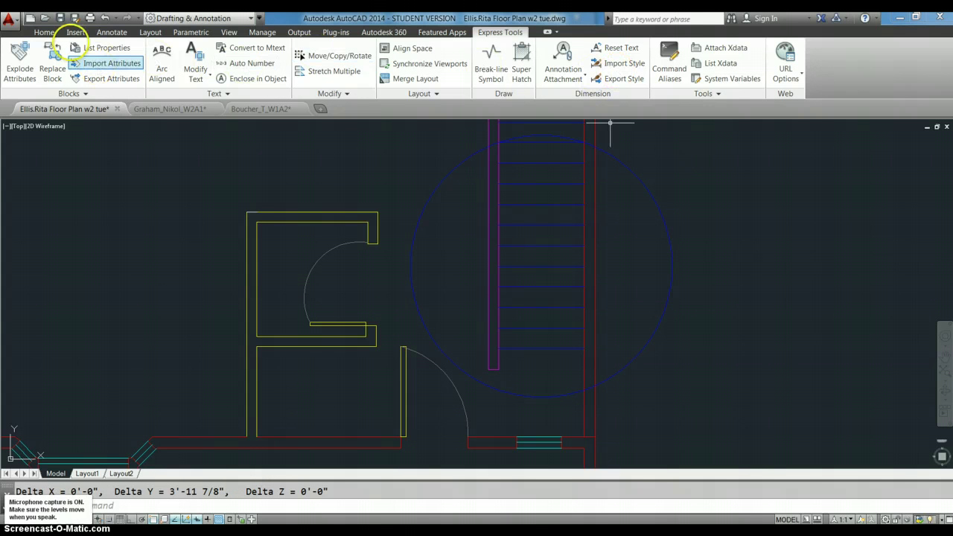
Measure the opposite long edge of the entry door leaf with the Measure distance tool.
click(48, 34)
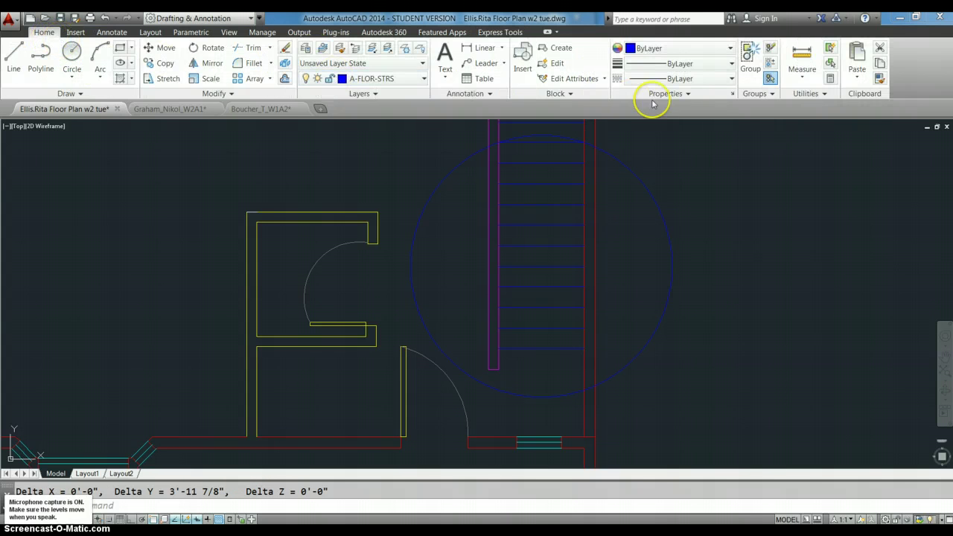
click(799, 56)
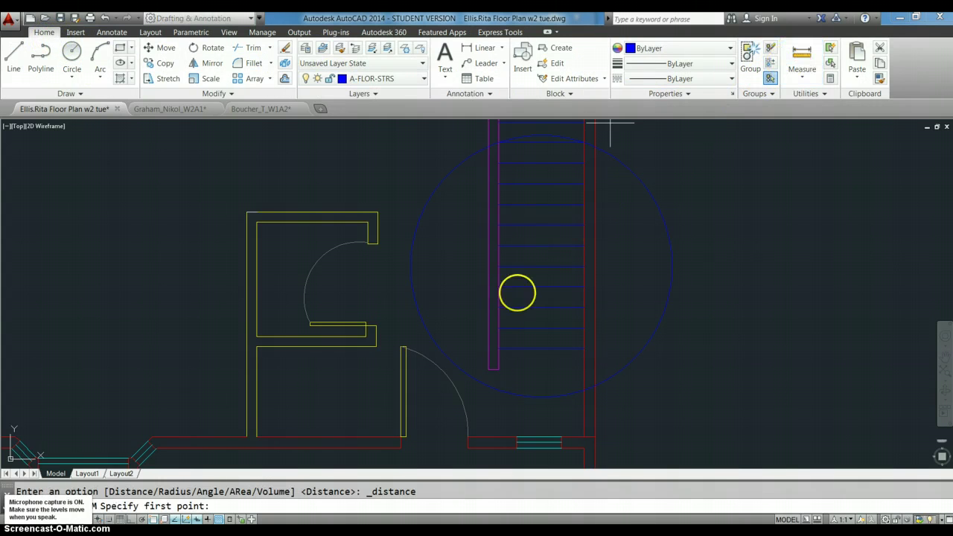
click(400, 435)
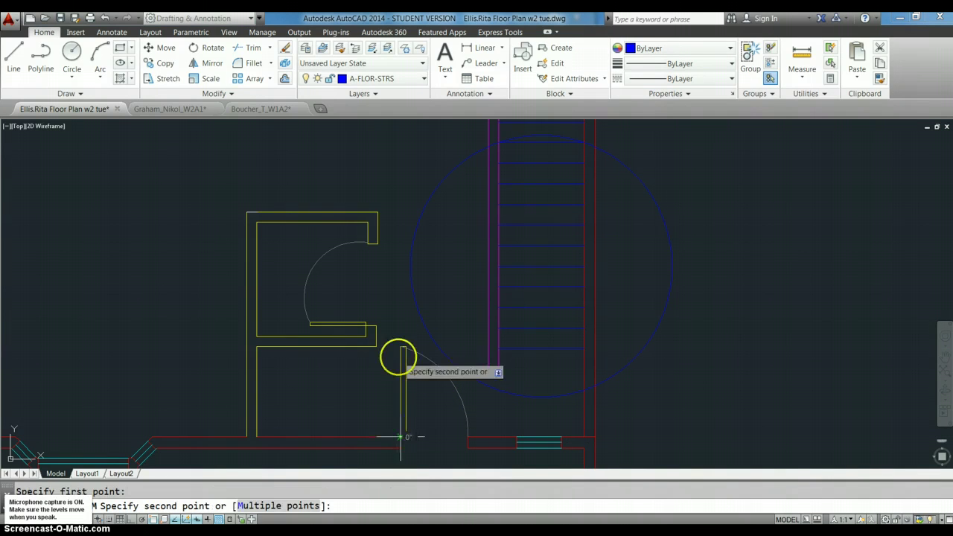
click(401, 346)
key(Escape)
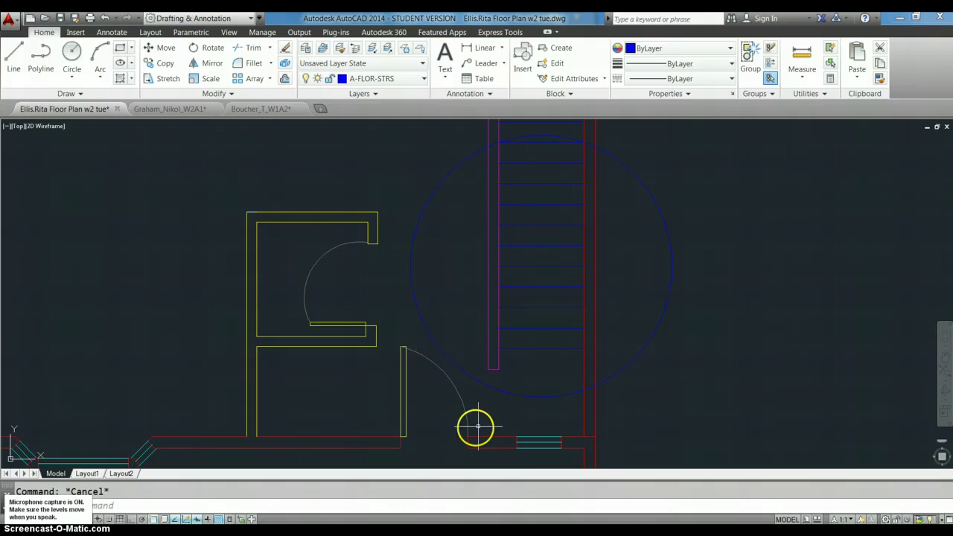
Measure the width of the entry door opening between its two wall ends.
key(Return)
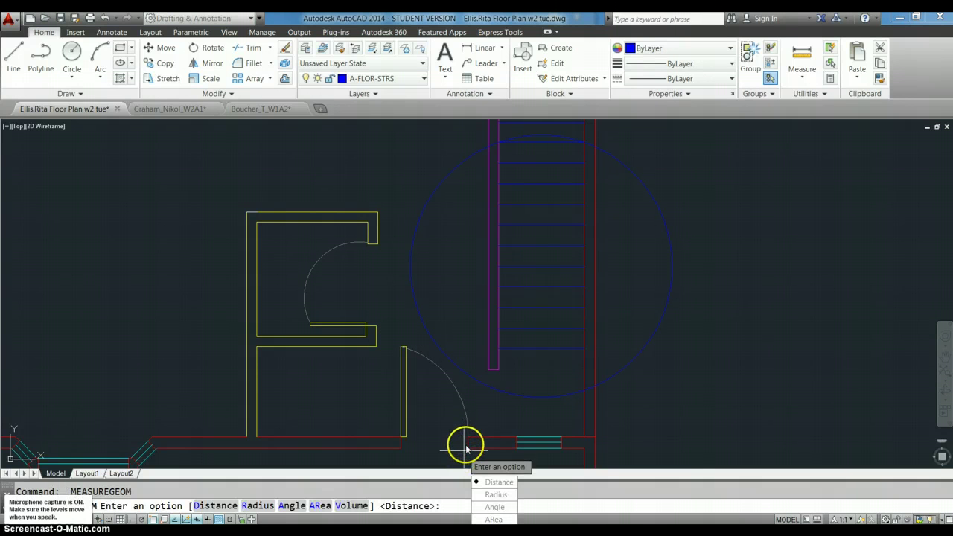
text(D)
key(Return)
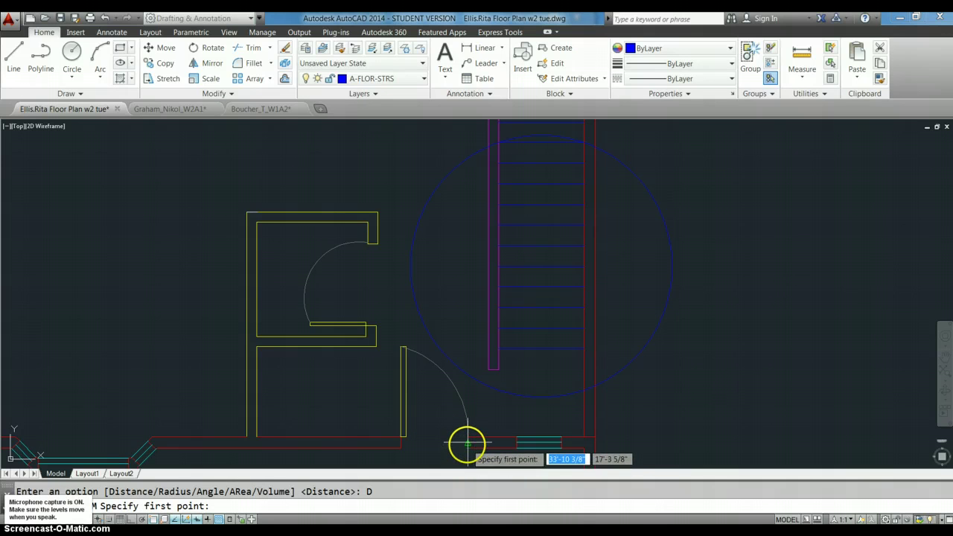
click(467, 444)
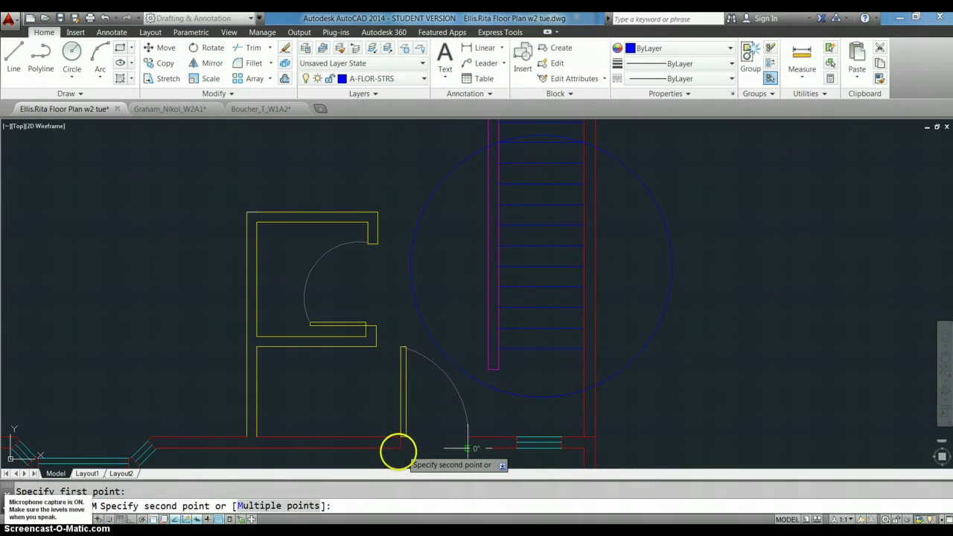
click(400, 450)
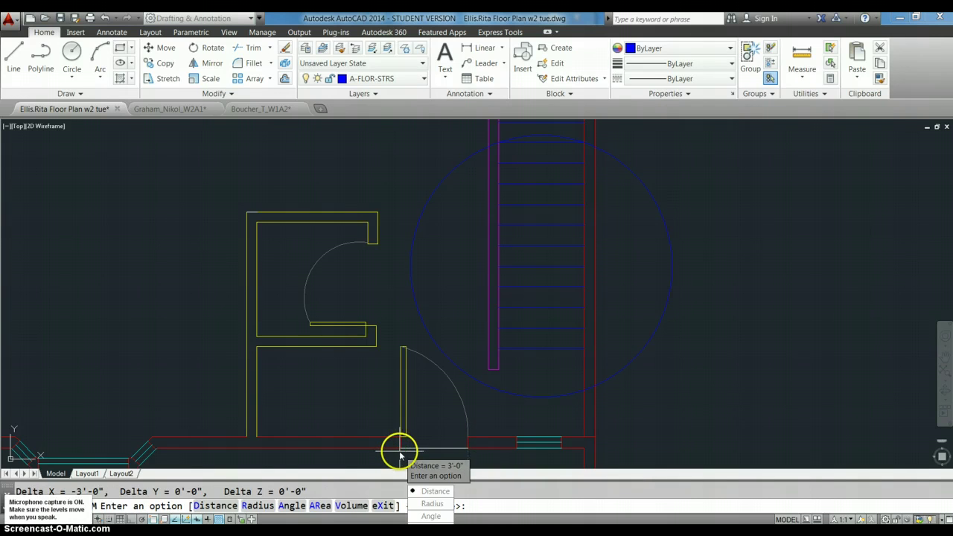
key(Escape)
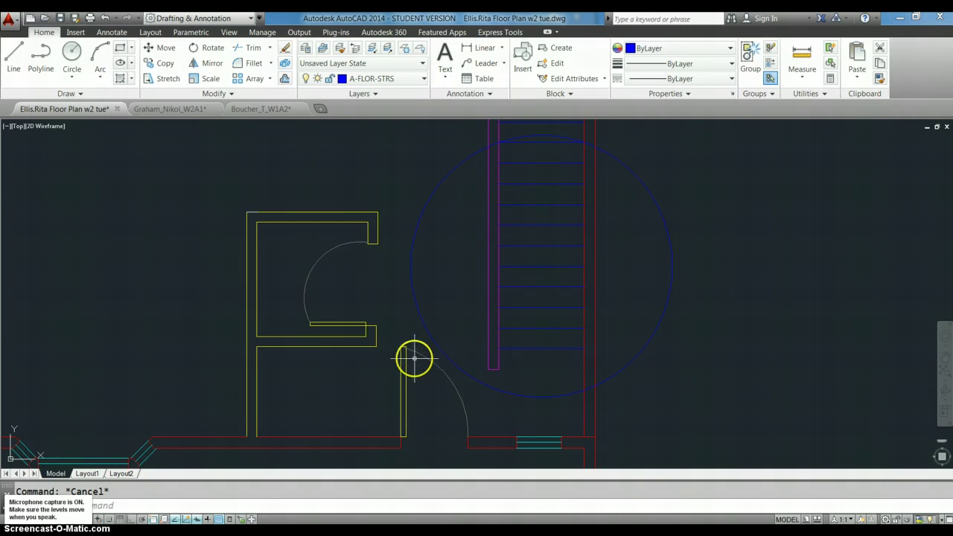
Erase the swing arc of the entry door on the first-floor plan.
click(422, 357)
key(Delete)
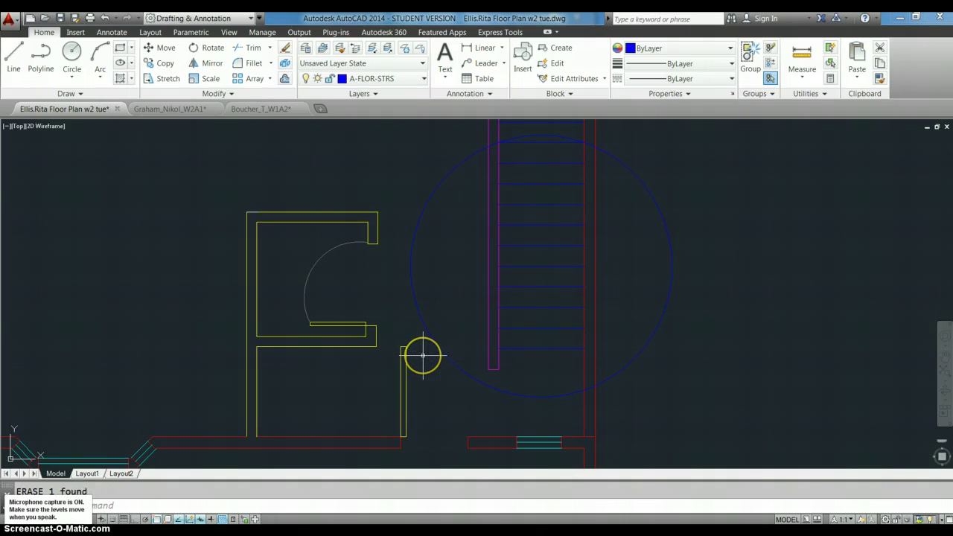
text(s)
key(Return)
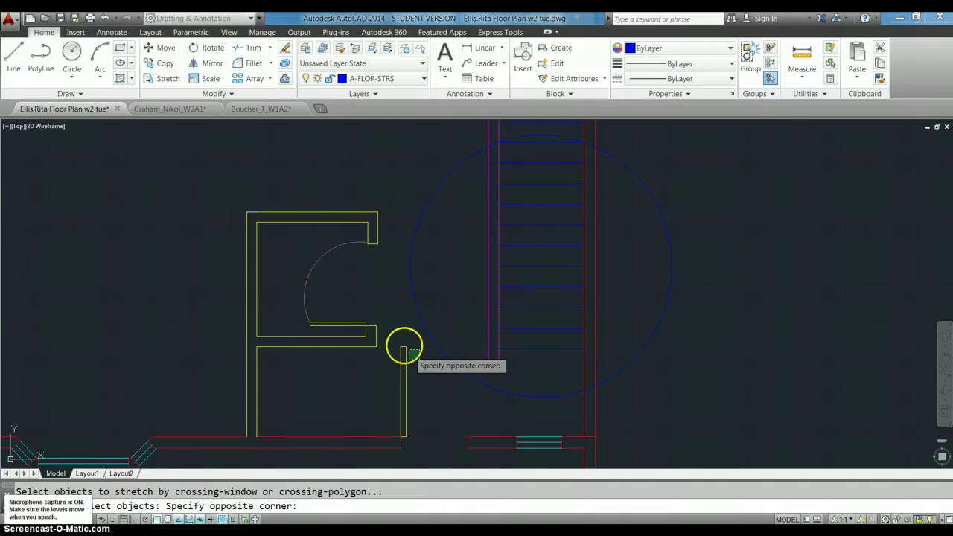
click(393, 336)
key(Return)
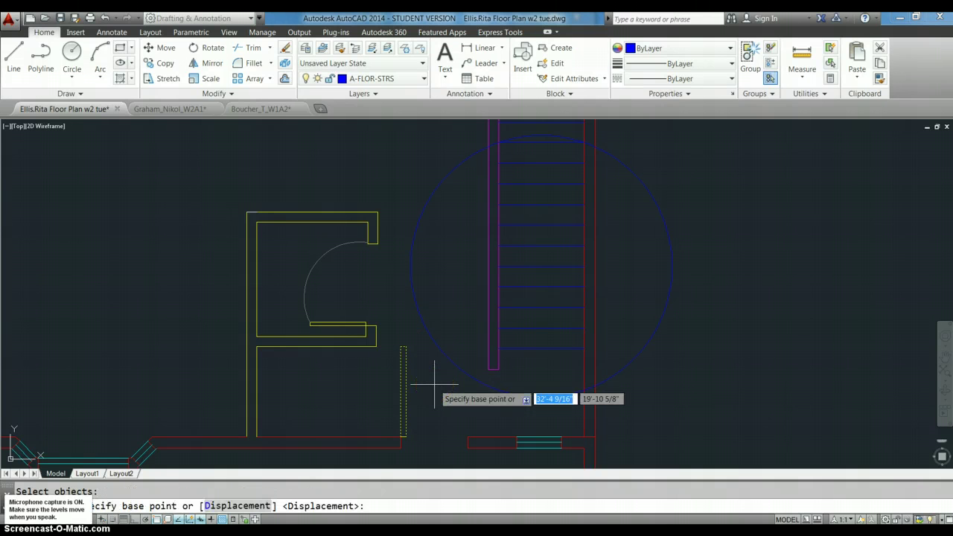
text(0,0)
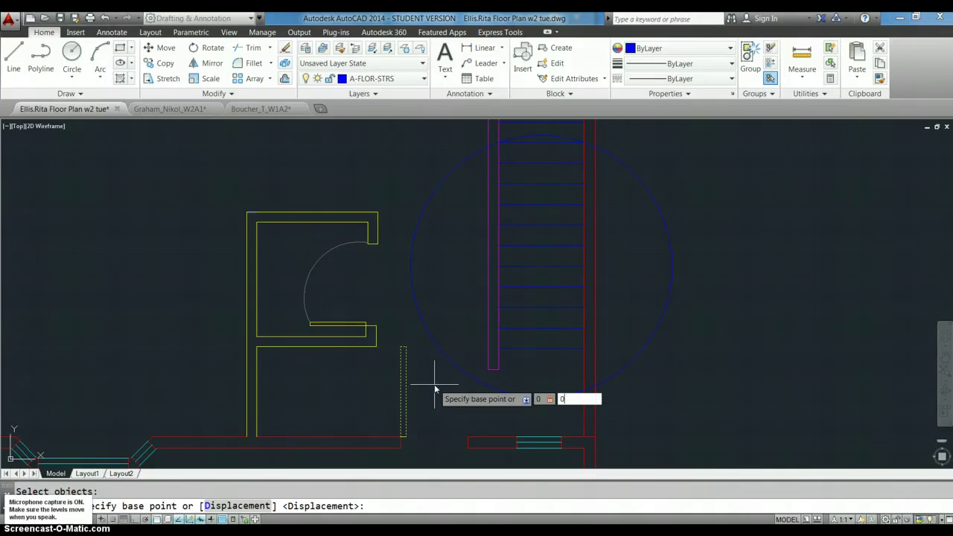
key(Escape)
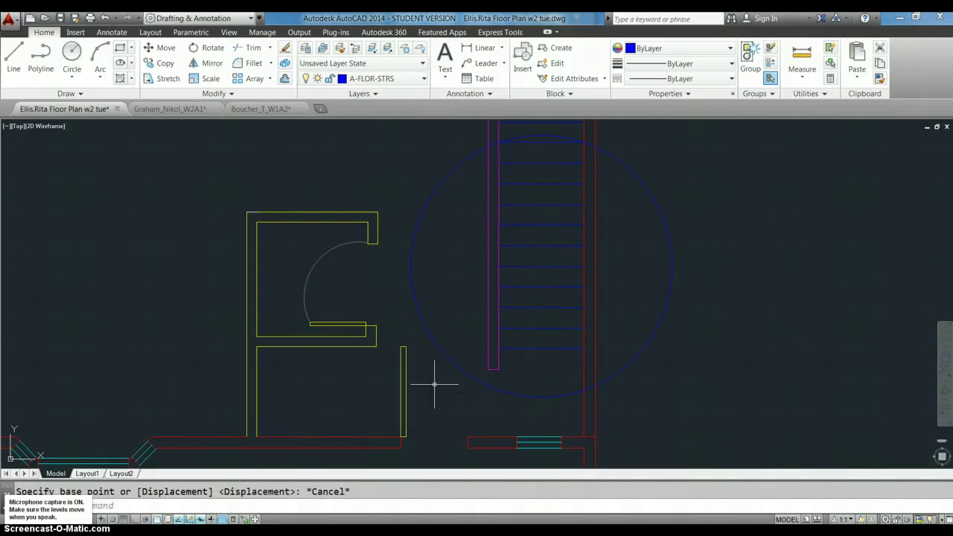
Shorten the entry door leaf by stretching its free end from the end corner by a relative displacement of 0,-12.
click(447, 380)
click(408, 355)
text(s)
key(Return)
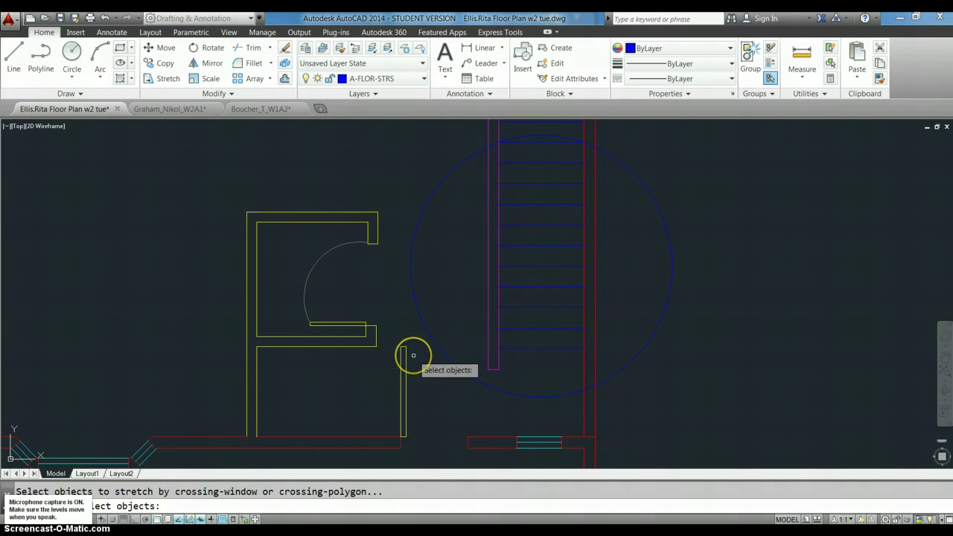
click(411, 353)
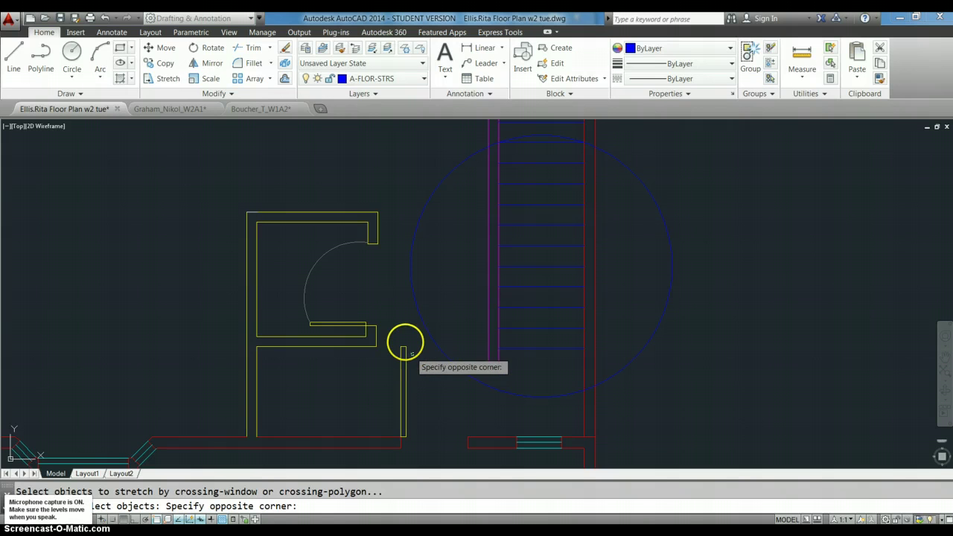
click(396, 330)
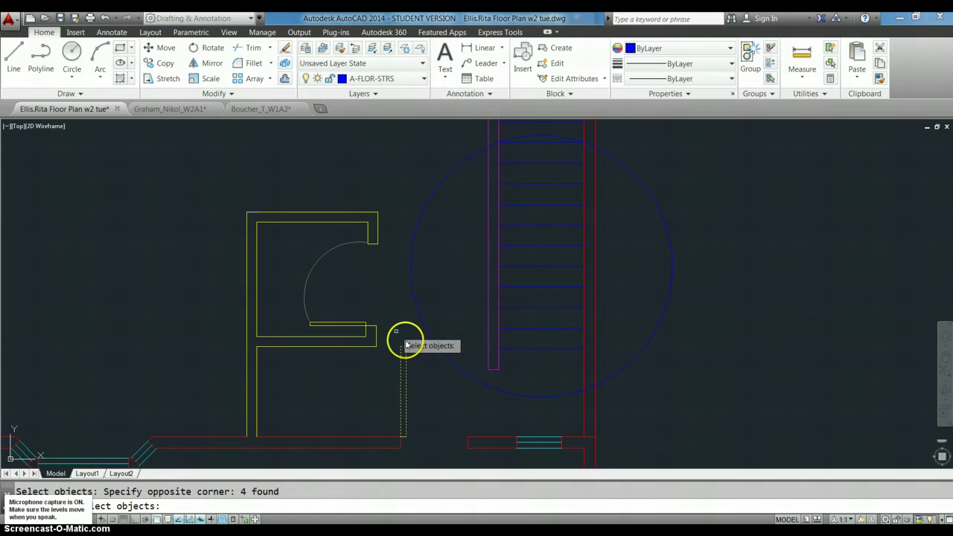
key(Return)
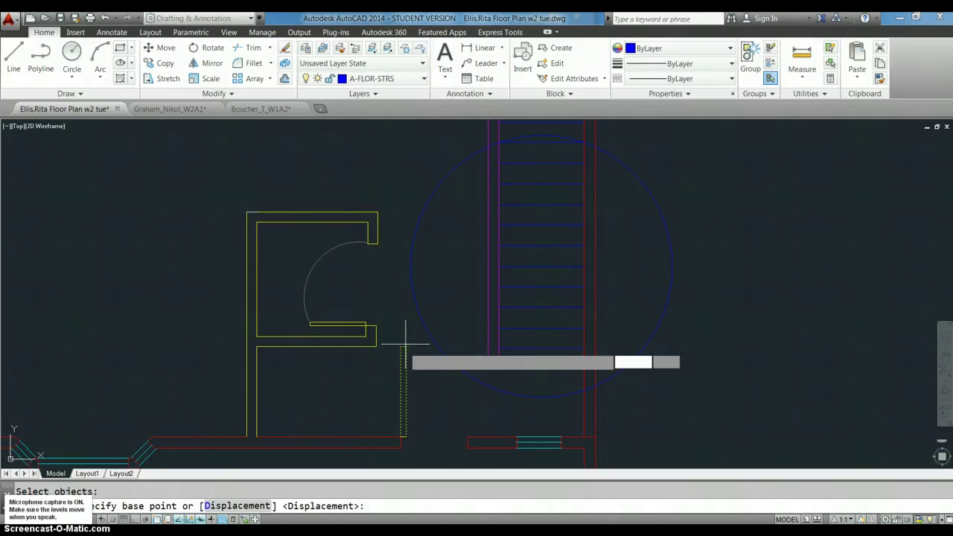
click(402, 348)
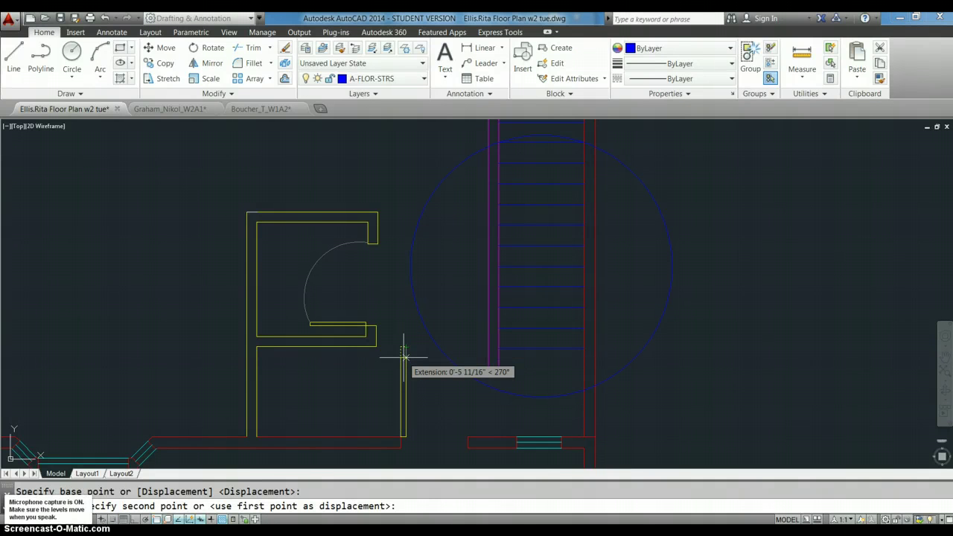
middle_click(404, 358)
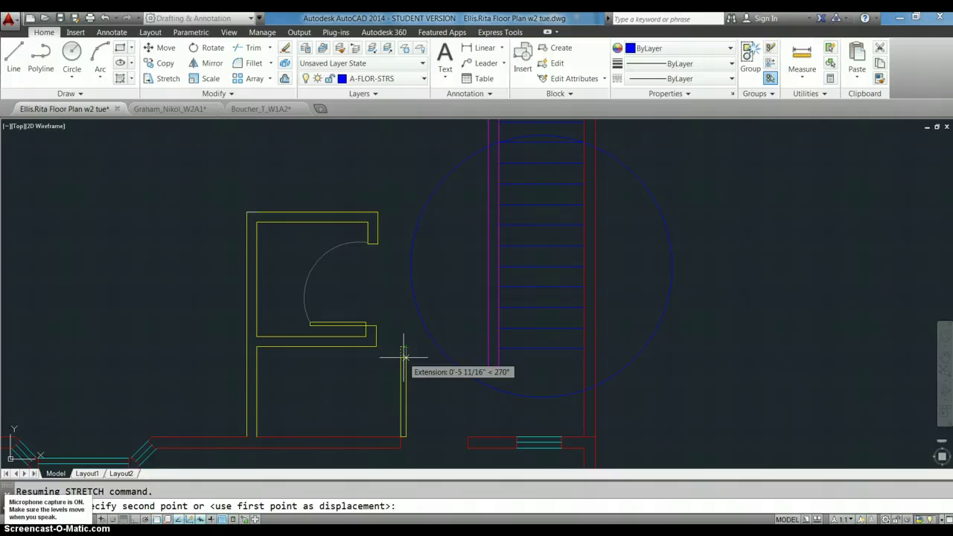
text(-12)
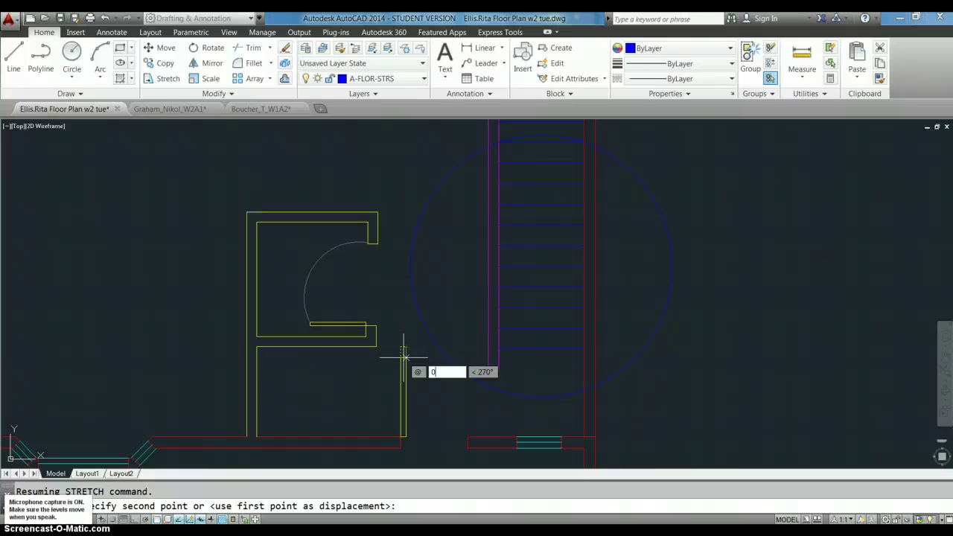
key(Tab)
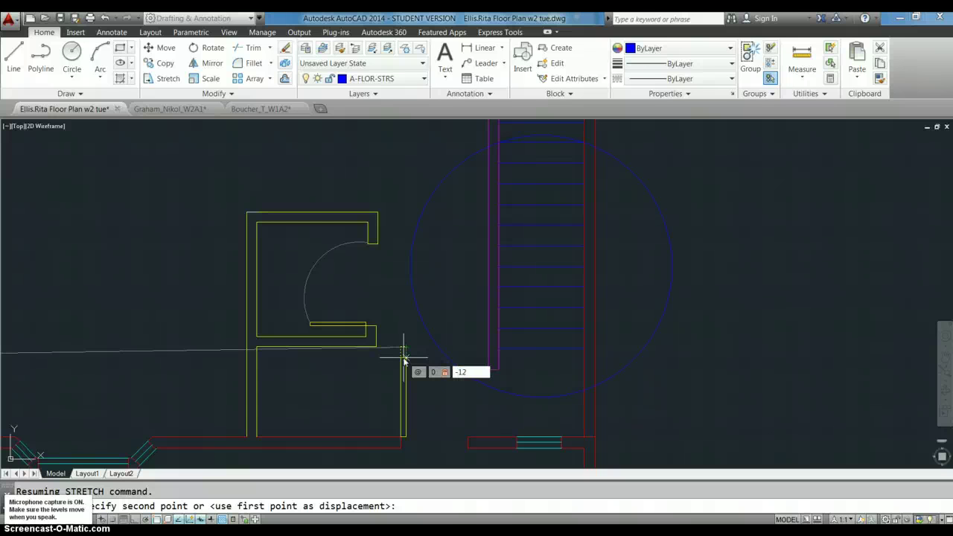
text(-12)
key(Return)
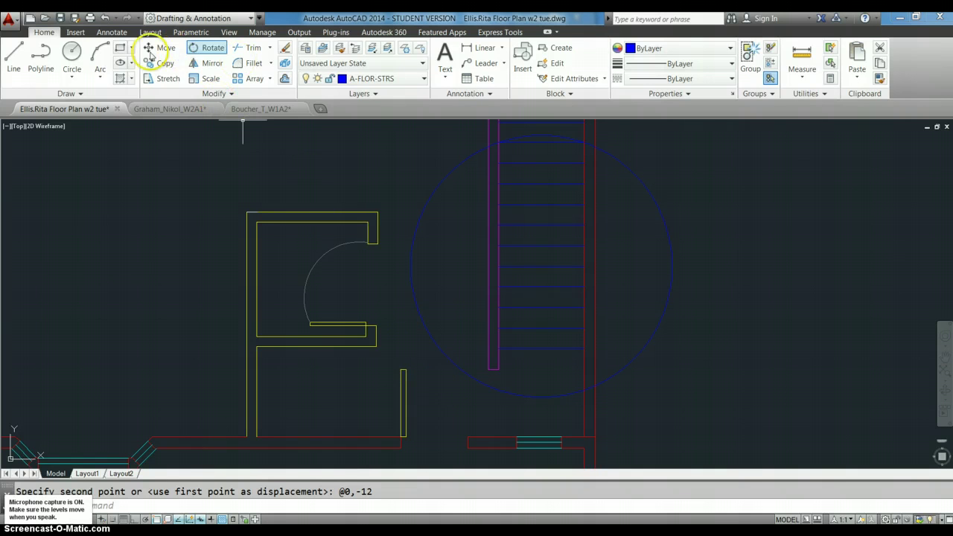
Draw the entry door's swing arc from the far wall corner, centred on the hinge corner and ending at the leaf's free end.
click(104, 54)
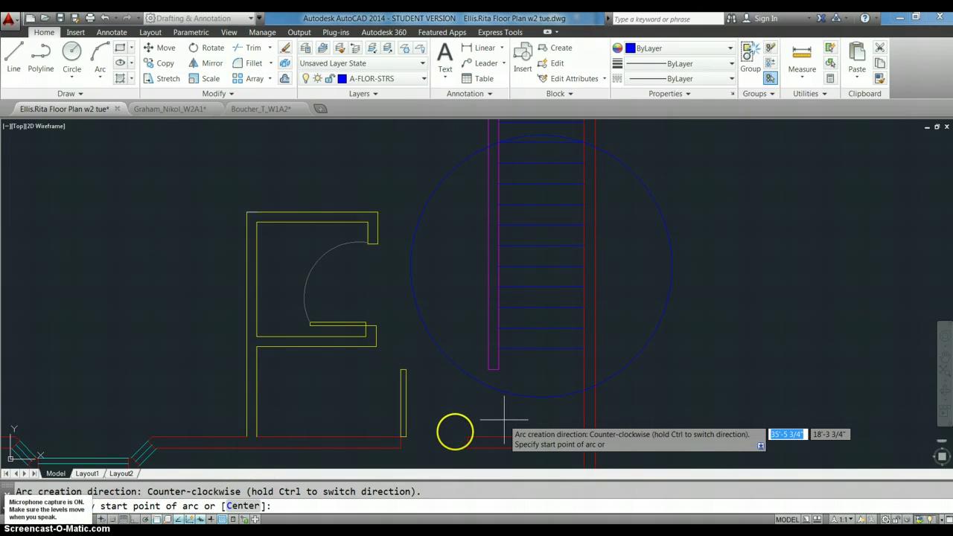
click(467, 437)
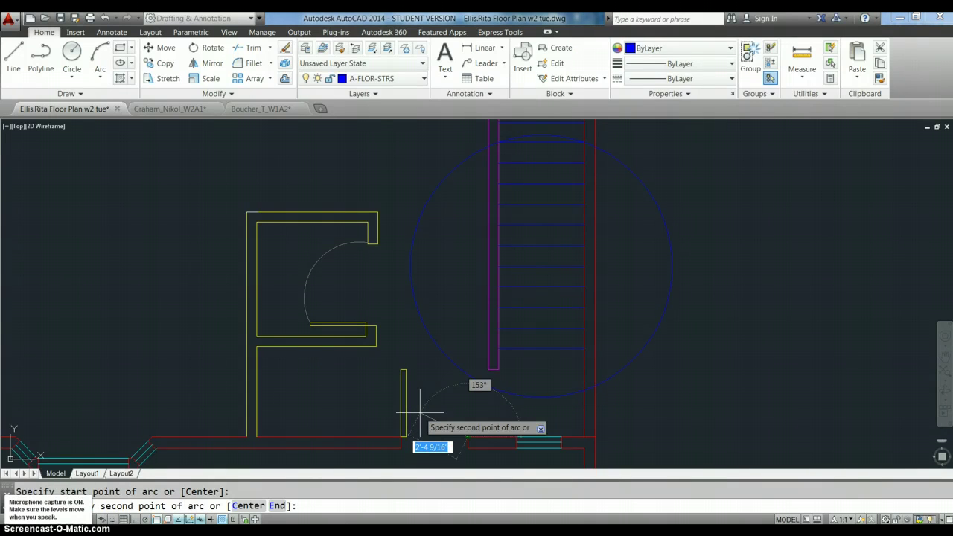
text(c)
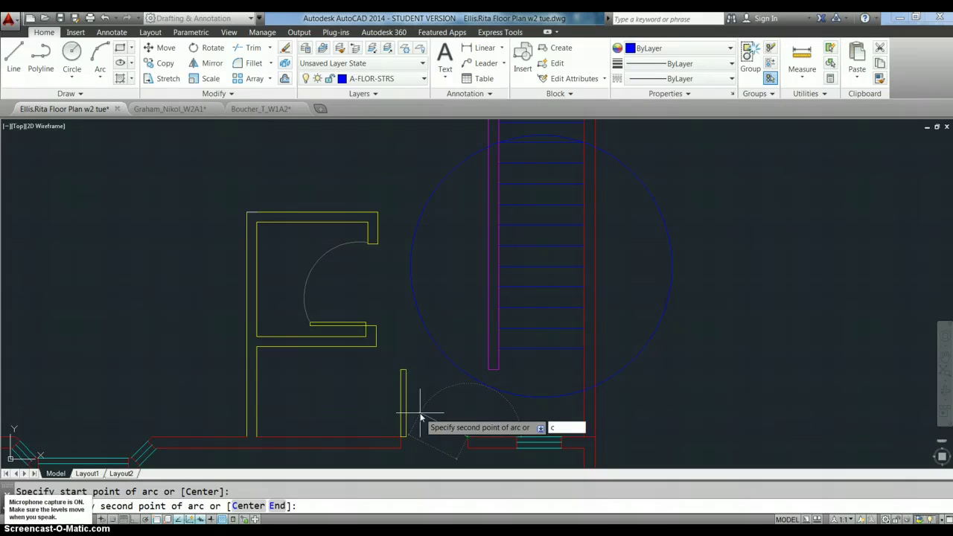
key(Return)
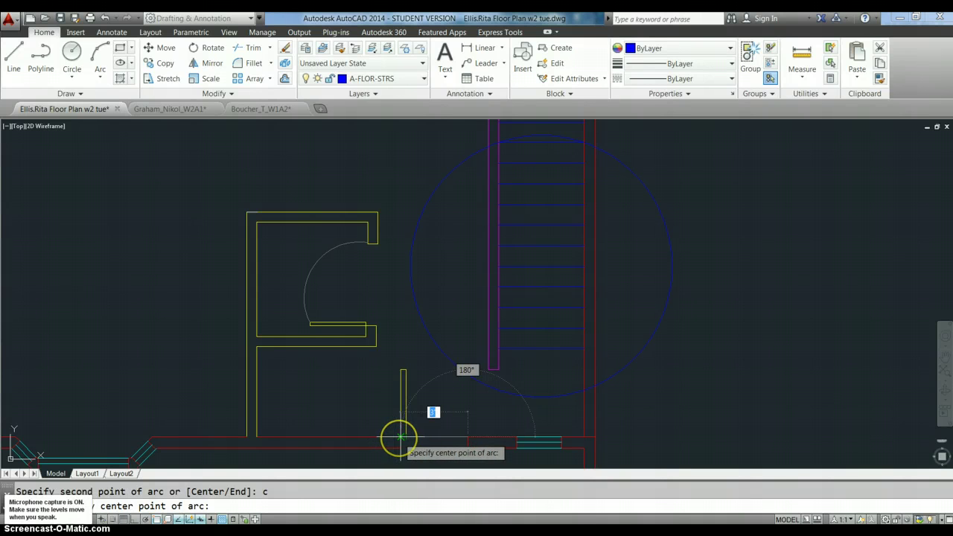
click(397, 438)
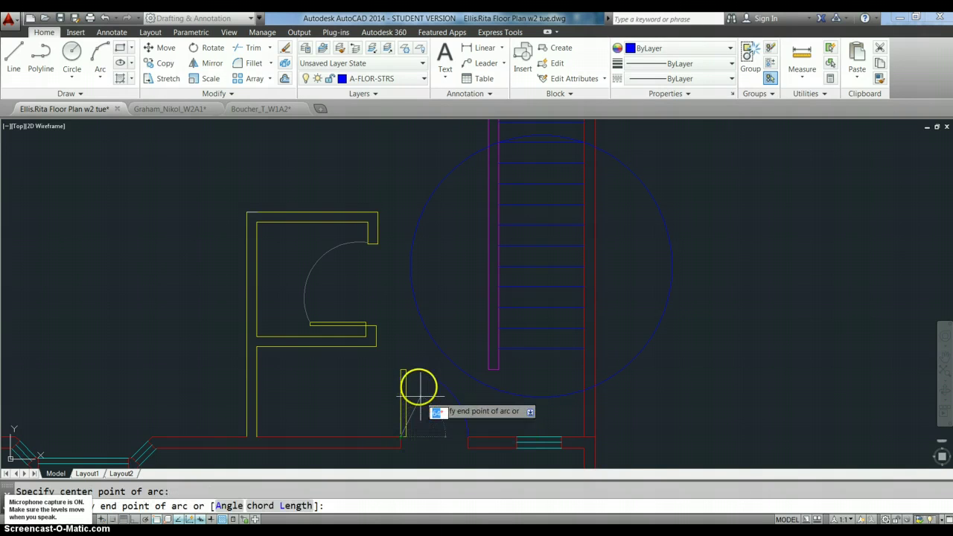
click(403, 371)
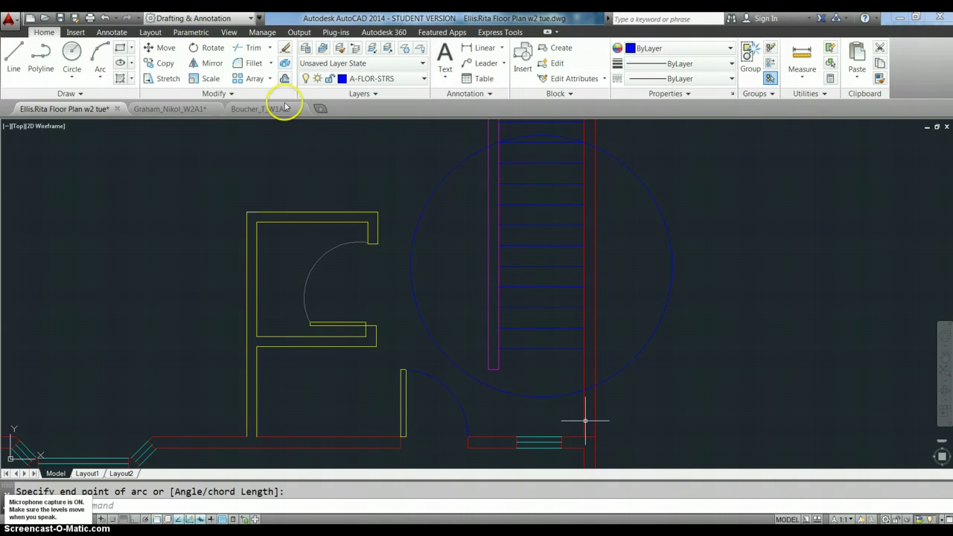
Match the new swing arc's properties to the small room's door swing, and erase the arc to redo it.
click(880, 77)
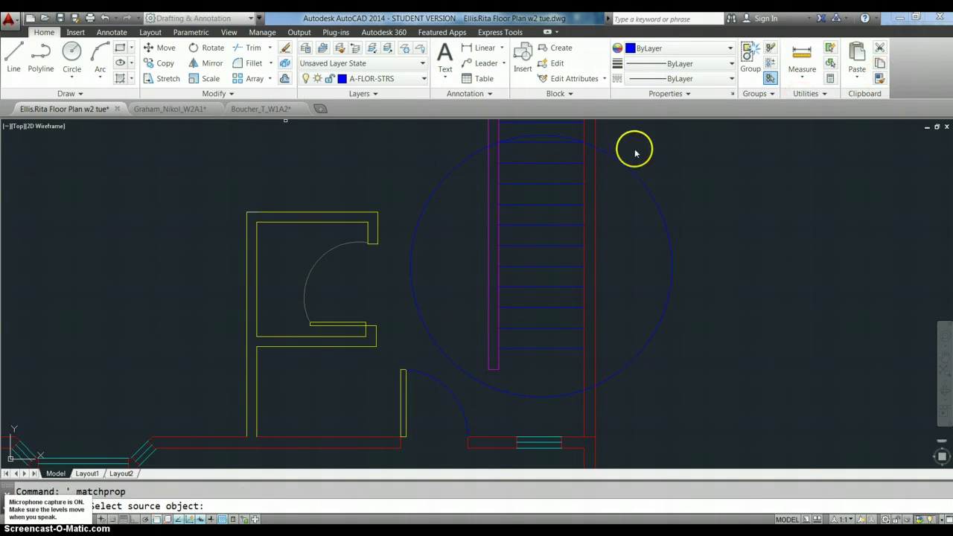
click(336, 248)
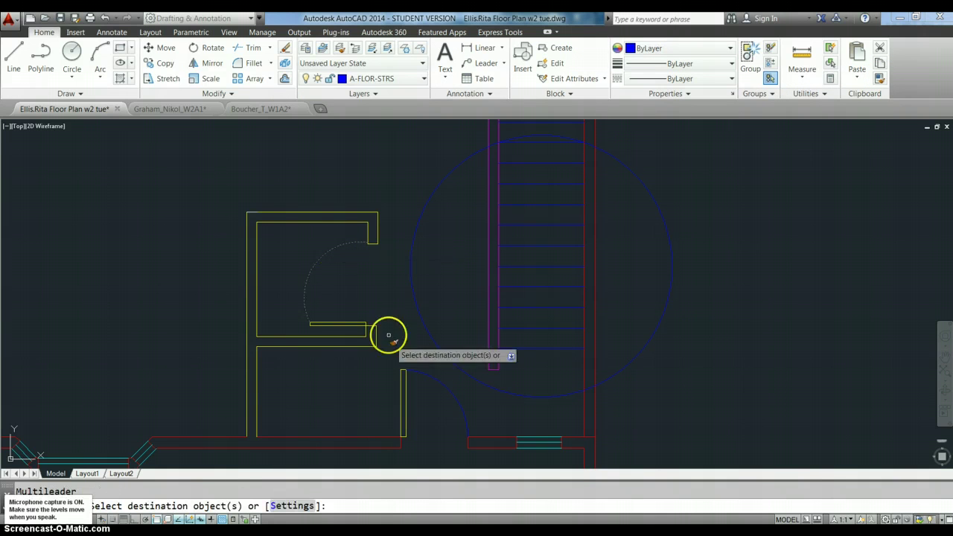
click(432, 377)
right_click(618, 393)
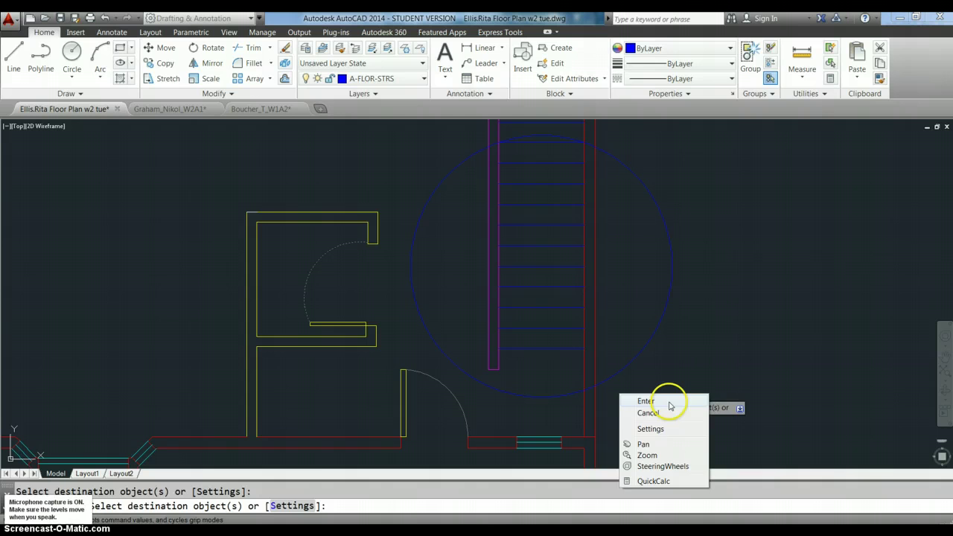
click(663, 409)
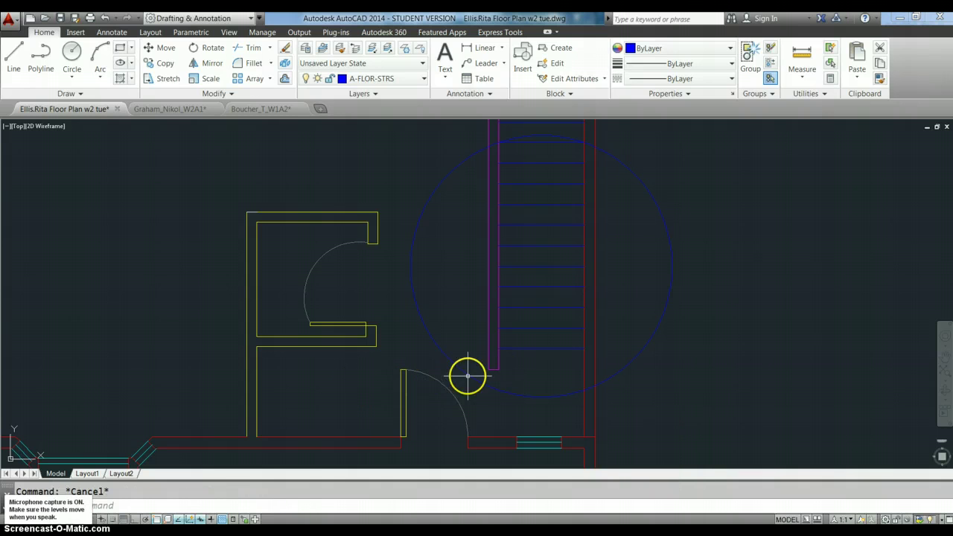
click(443, 386)
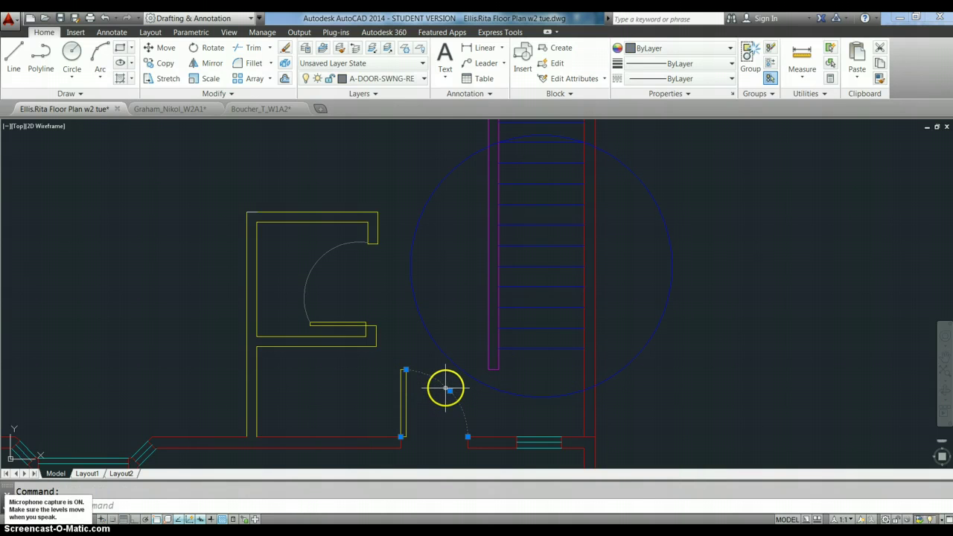
key(Delete)
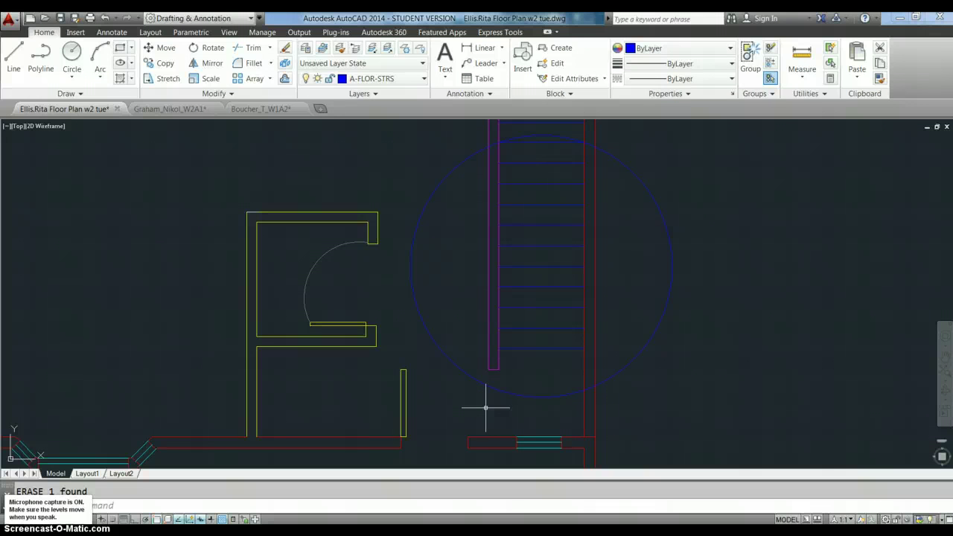
Draw a circle of 3' radius centred on the entry door's hinge corner and reaching the opposite wall corner of the opening.
text(ci)
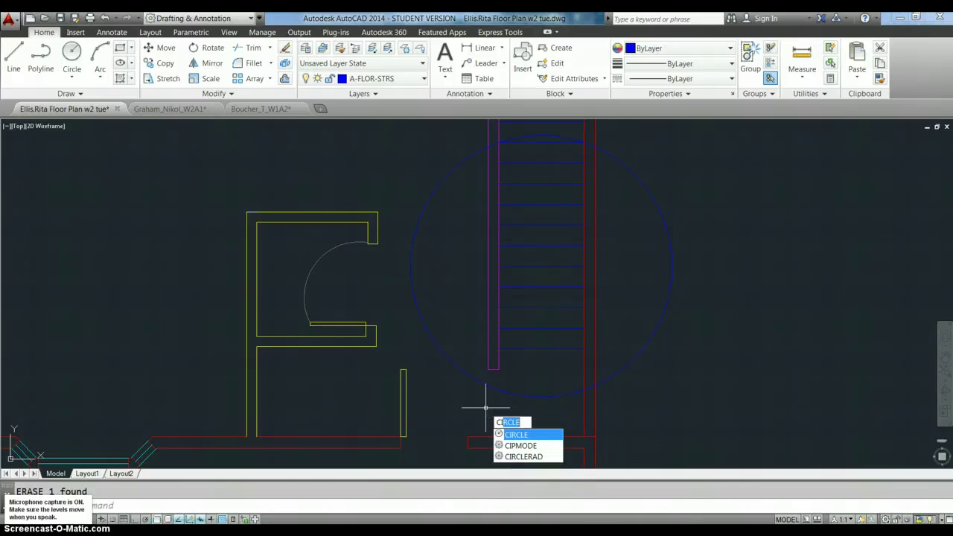
key(Return)
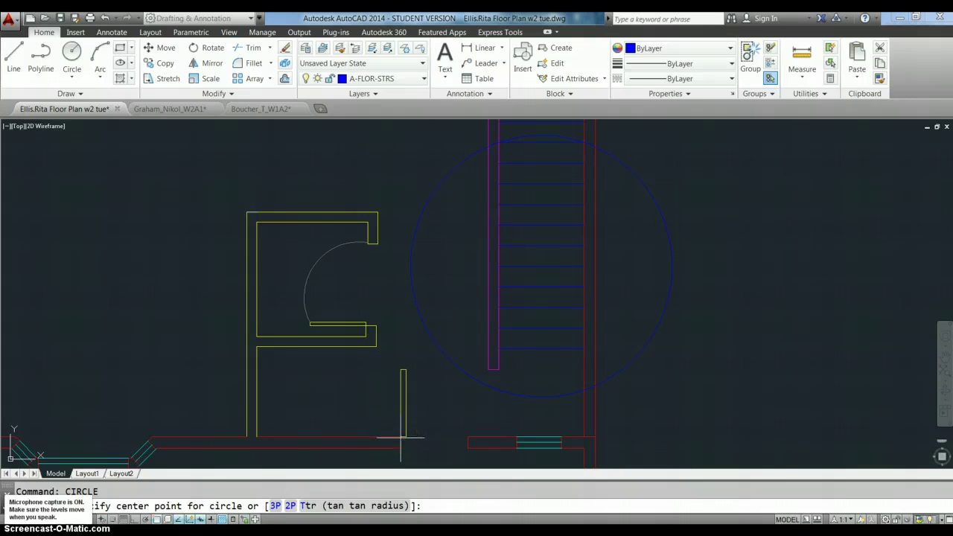
click(401, 438)
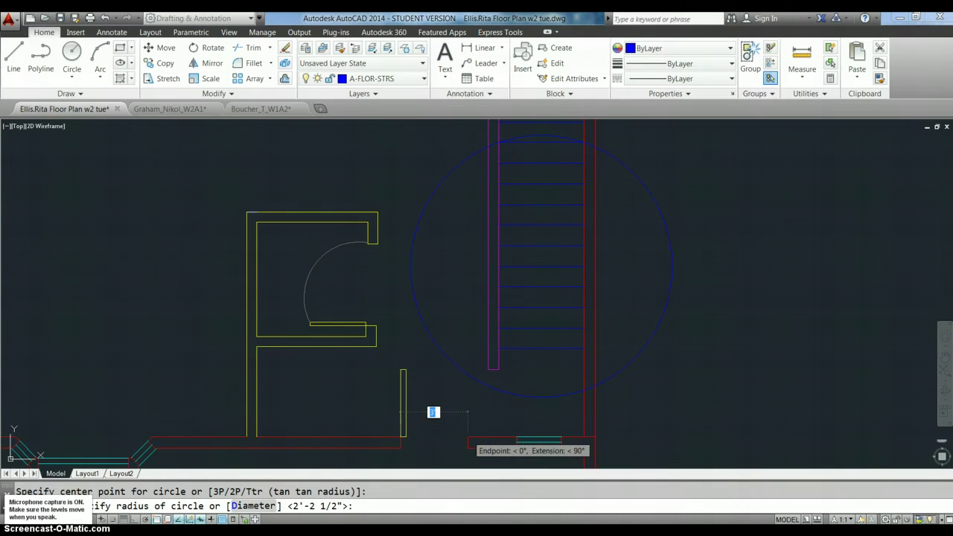
click(467, 436)
Trim the circle to a door swing arc, using the wall line beside the opening and the door leaf edge as cutting edges.
text(tr)
key(Return)
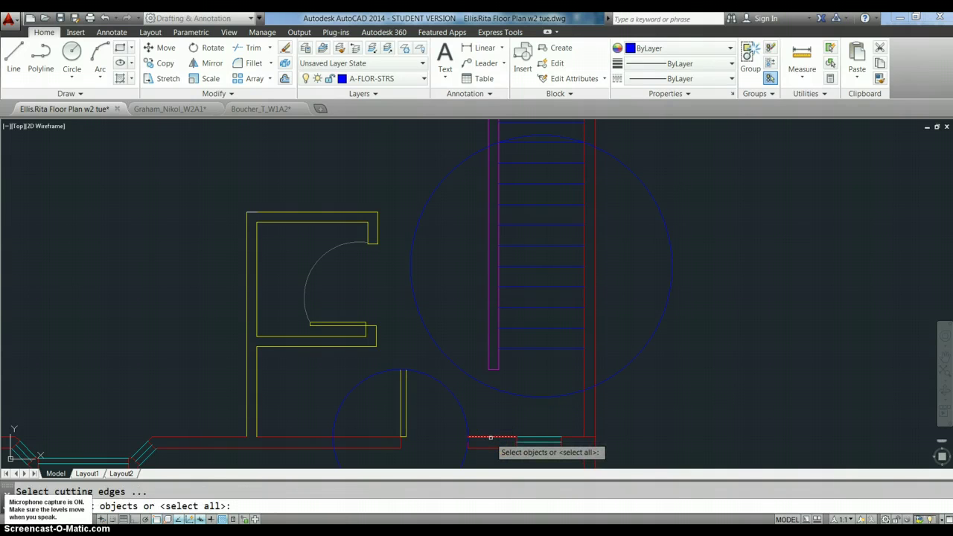
click(491, 437)
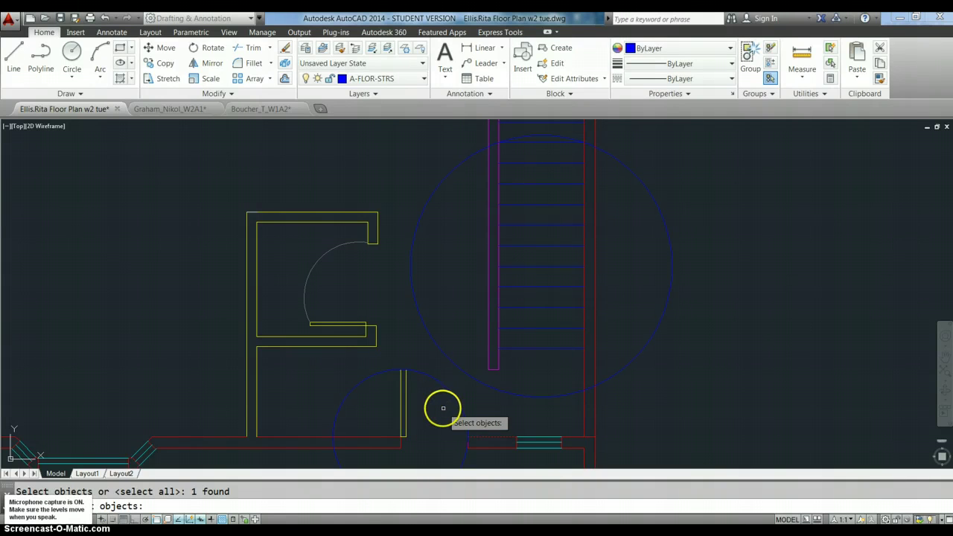
click(404, 380)
key(Return)
click(374, 380)
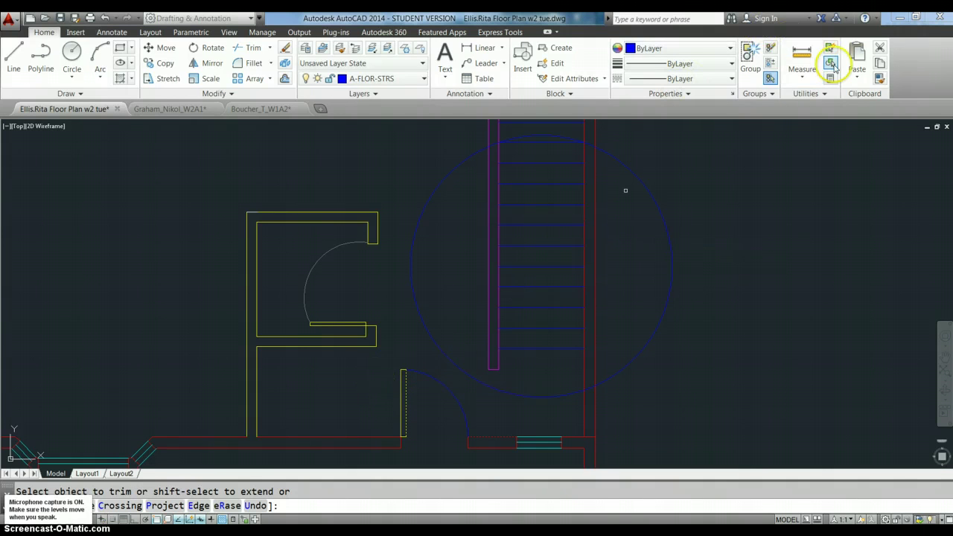
Match the trimmed arc's properties to the existing door swing in the small room.
click(879, 78)
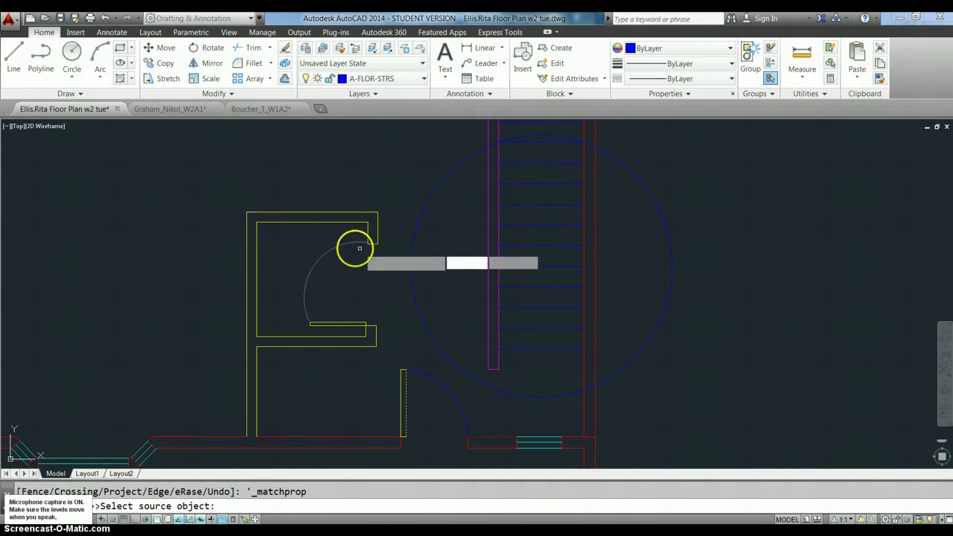
click(316, 263)
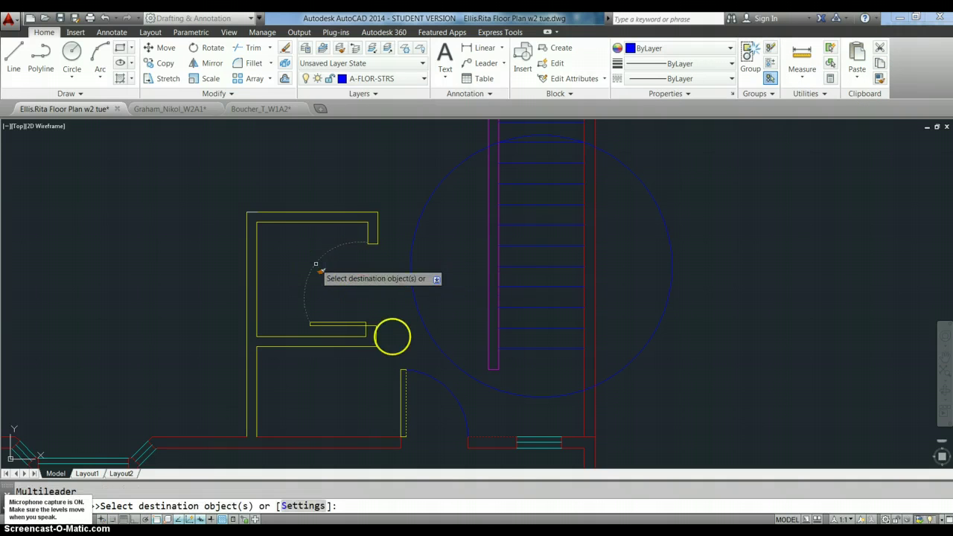
click(421, 374)
right_click(549, 389)
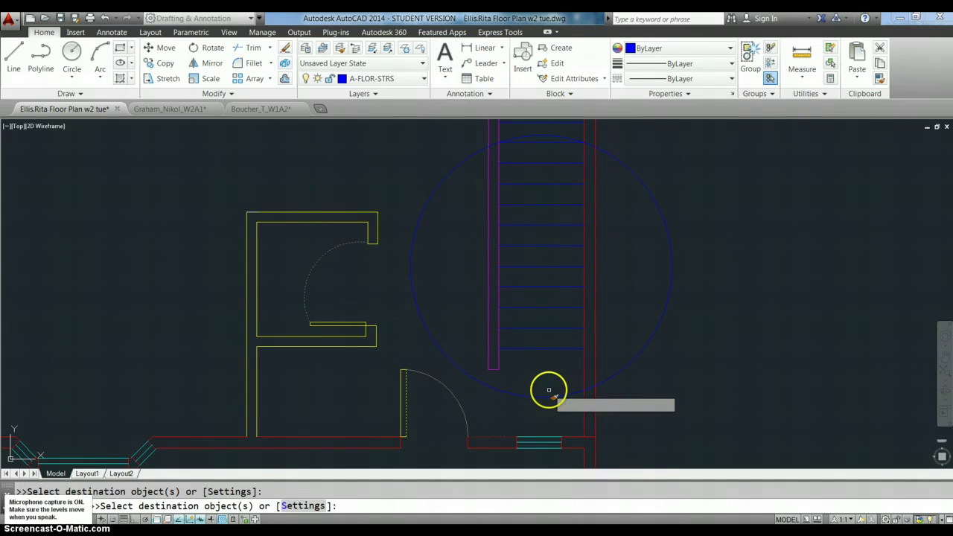
Finish matching the door swing arc's properties and end the pending Trim command.
click(584, 397)
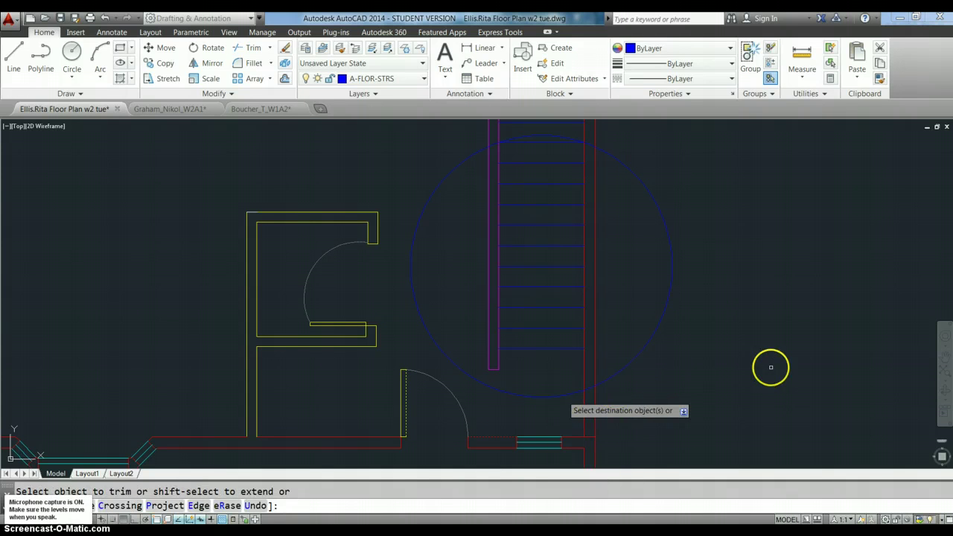
key(Escape)
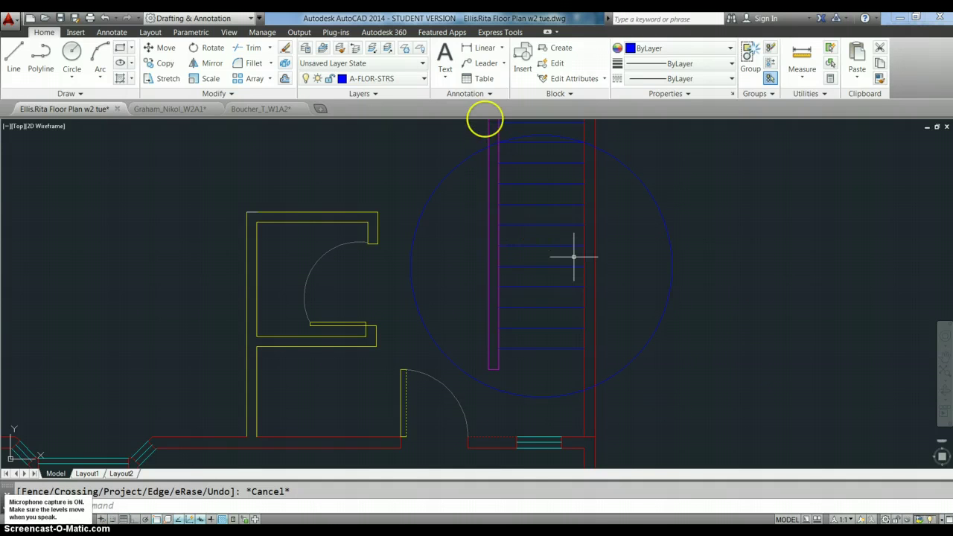
Draw a slanted break line with symbol size 12 across the stair flight and both side walls, placing the break symbol at the line's midpoint.
click(504, 33)
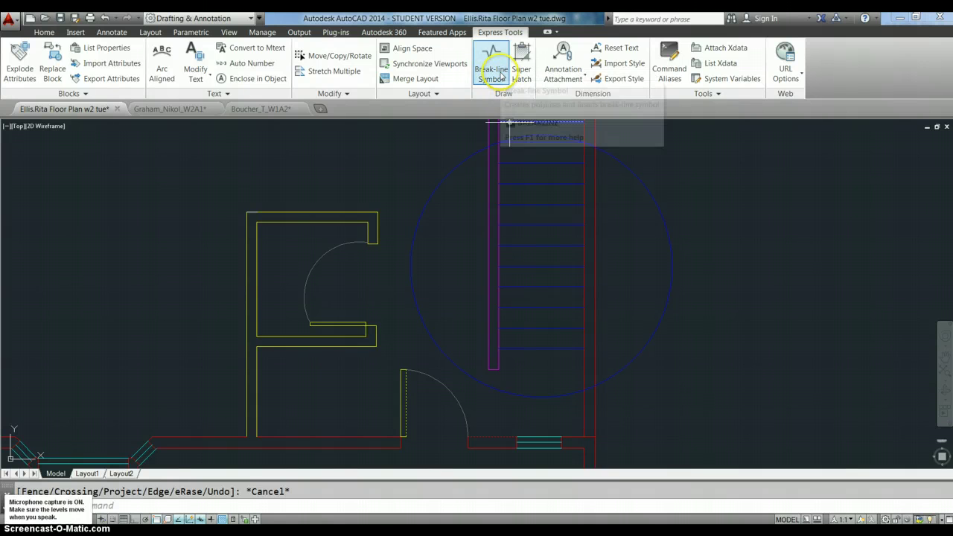
click(491, 69)
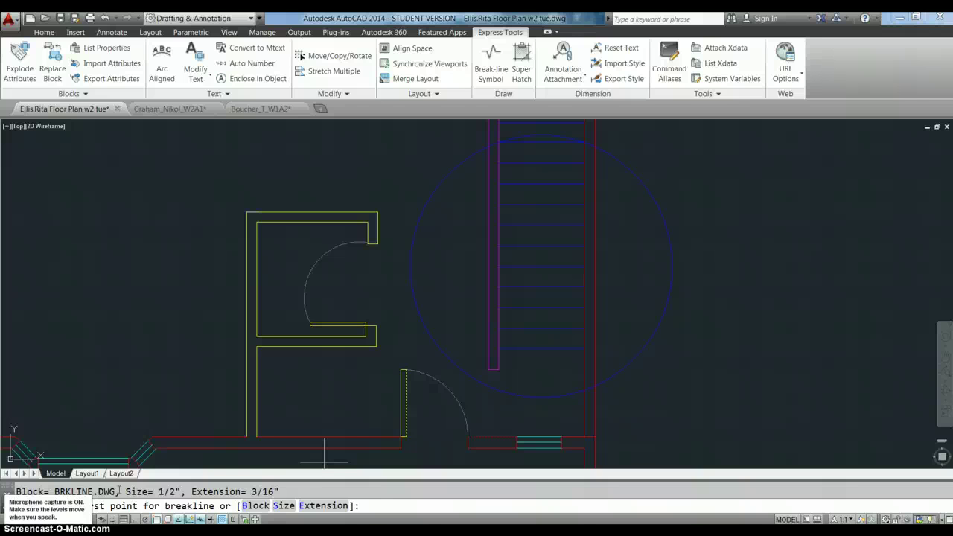
text(s)
key(Return)
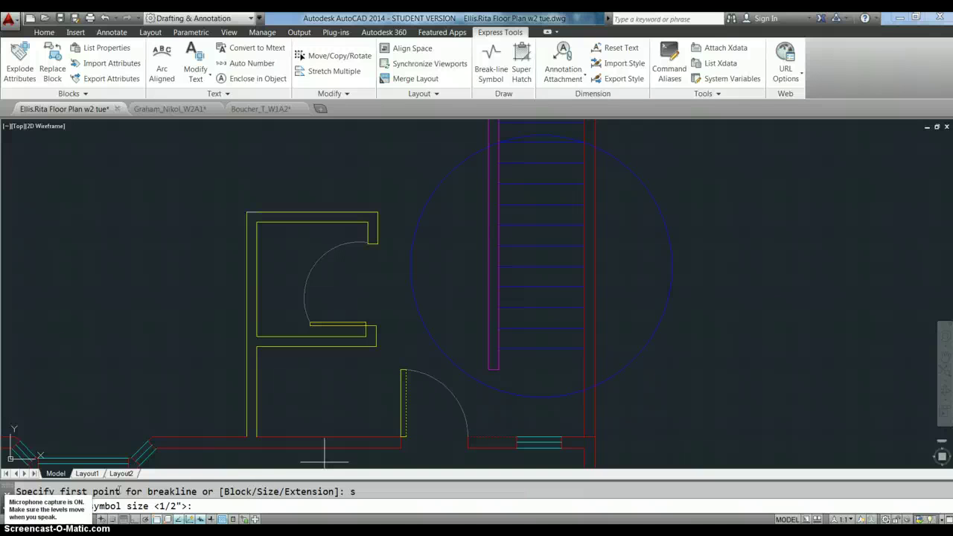
text(12)
key(Return)
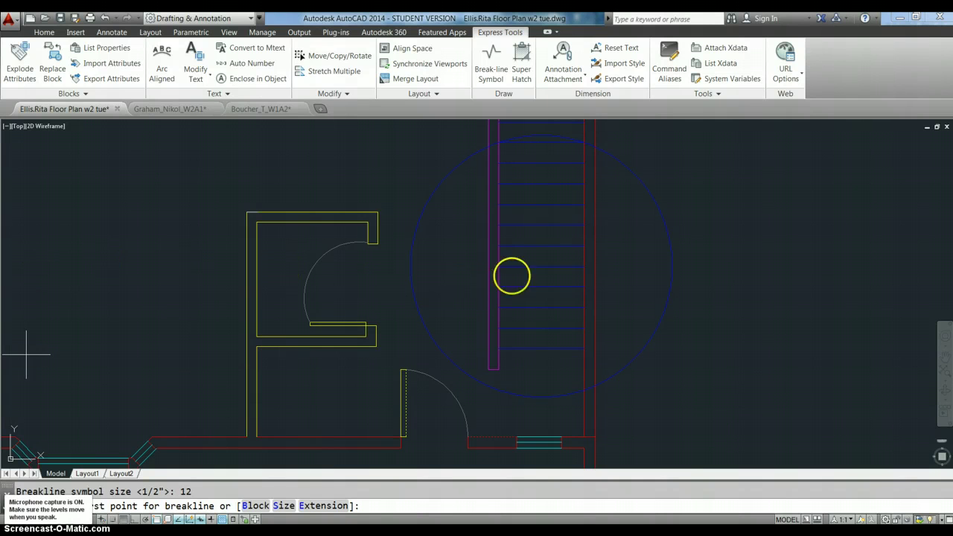
click(467, 281)
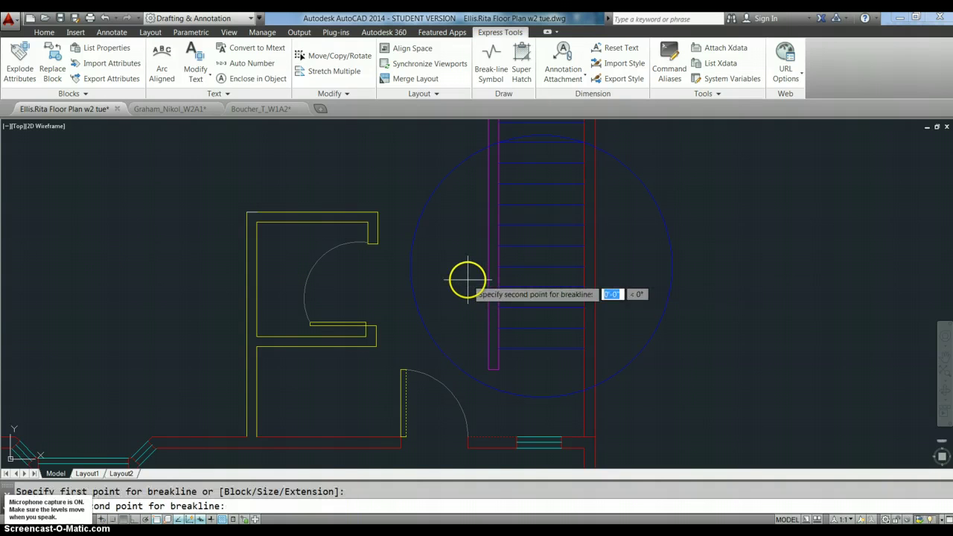
click(611, 236)
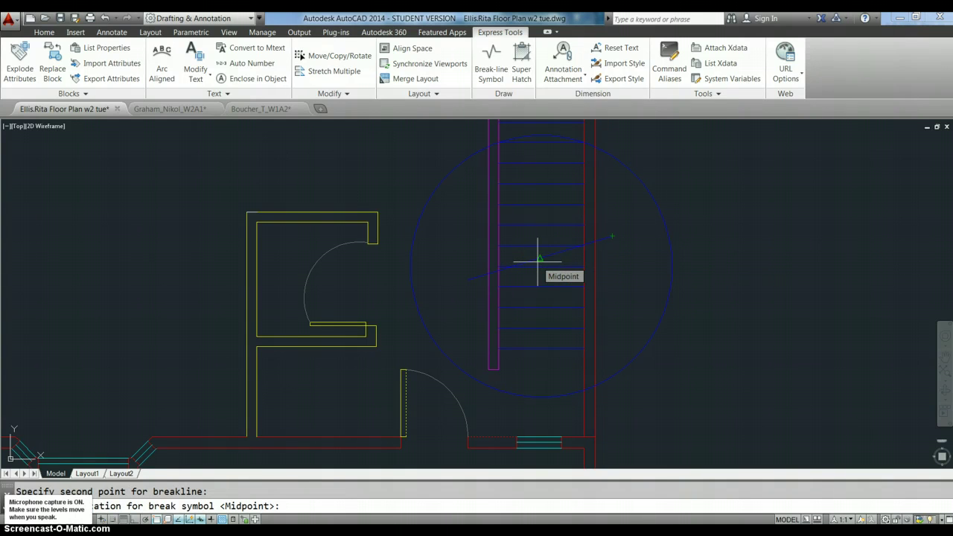
click(537, 261)
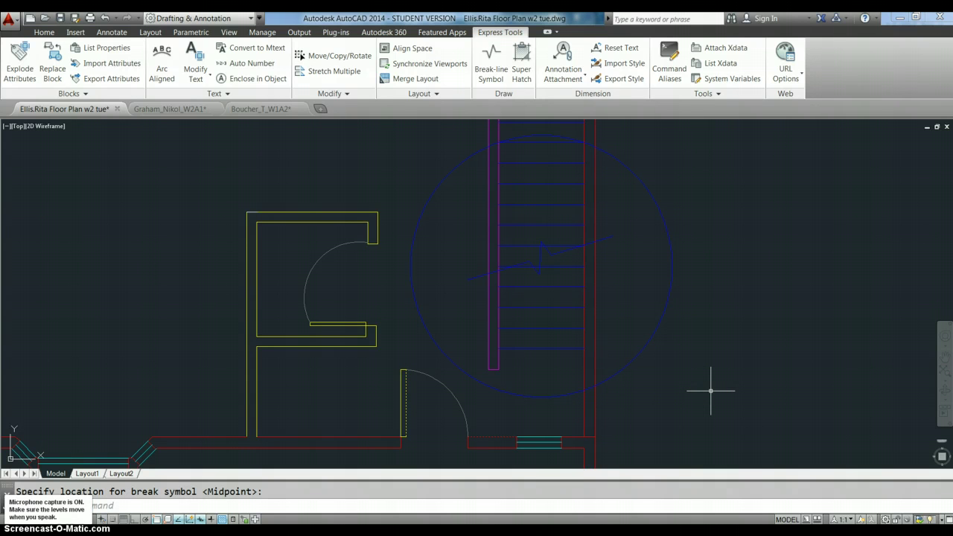
click(782, 366)
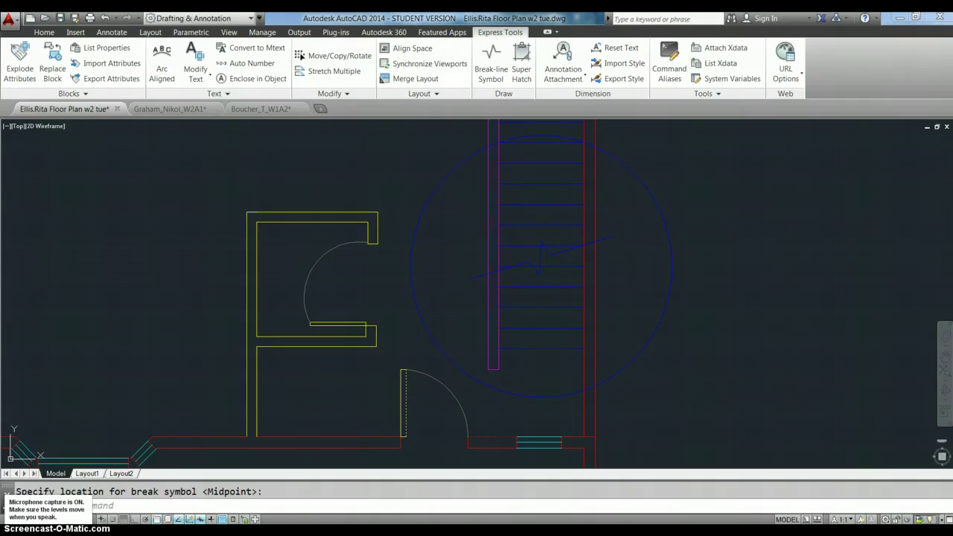